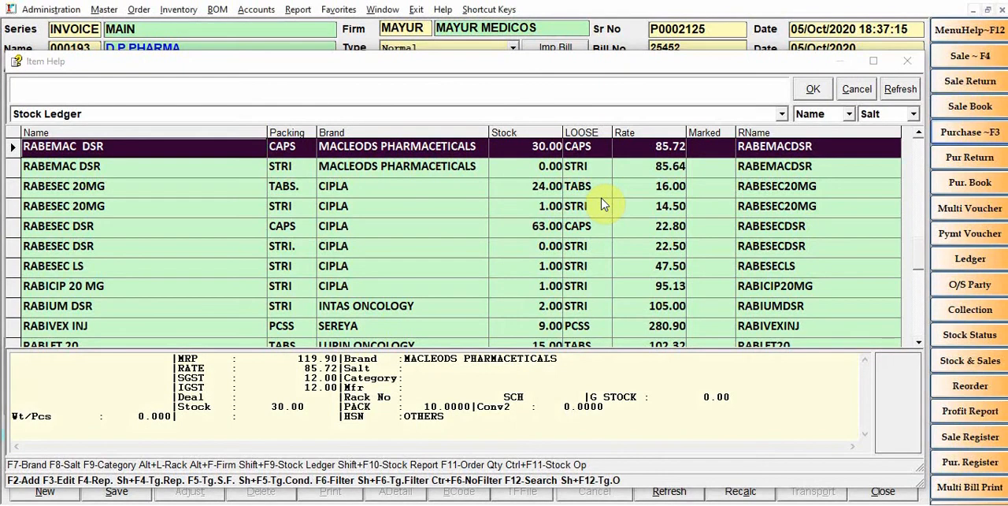
Add RABEMAC DSR capsules as the first purchase item, with batch number 12542 and a quantity of 10 strips
key("Escape")
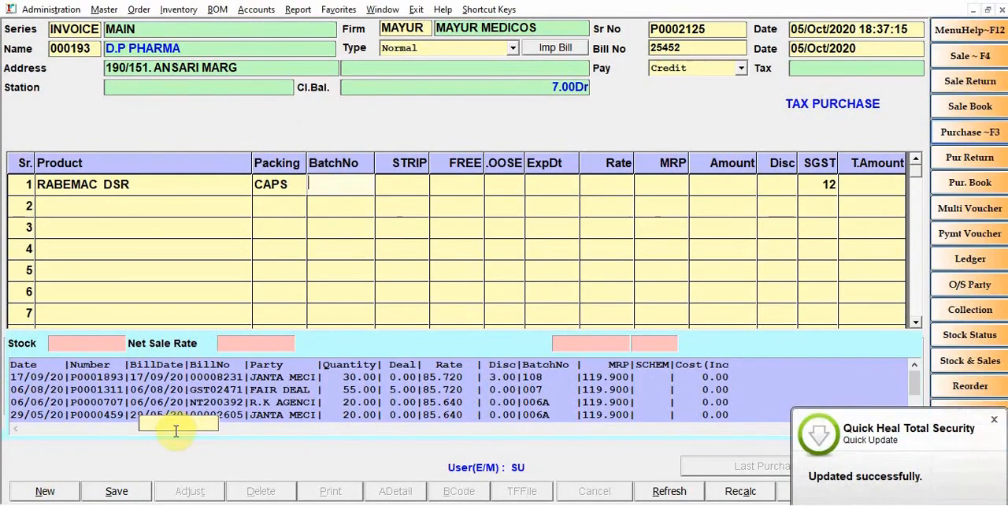
left_click(995, 421)
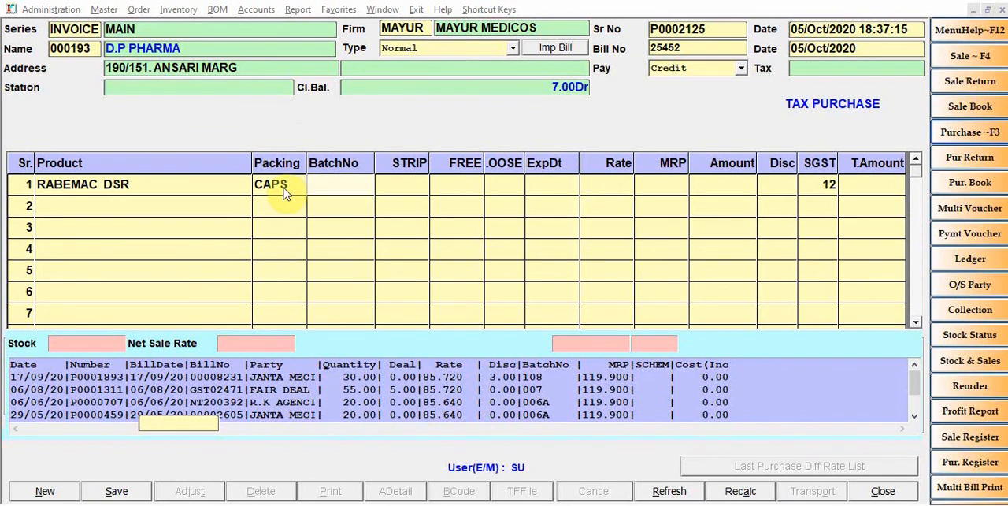
type("12642")
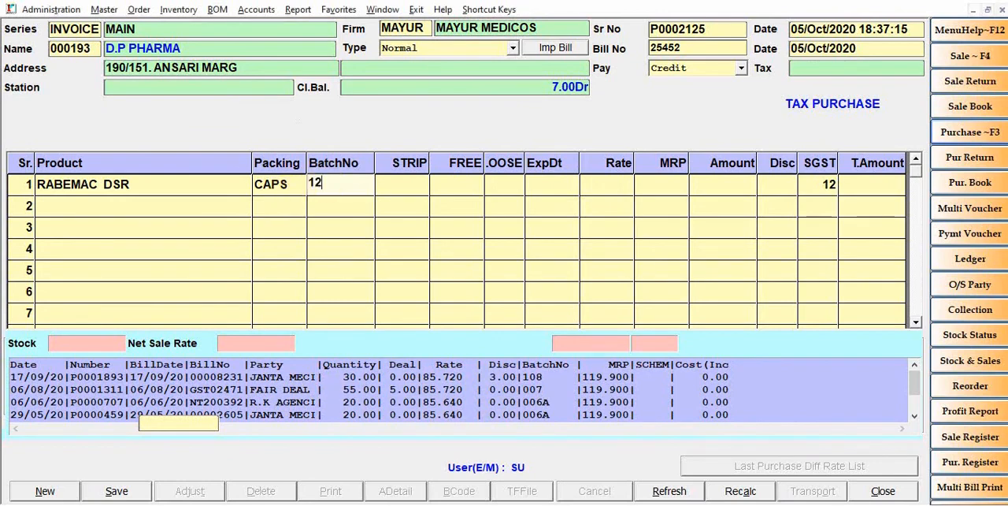
key("Return")
type("10")
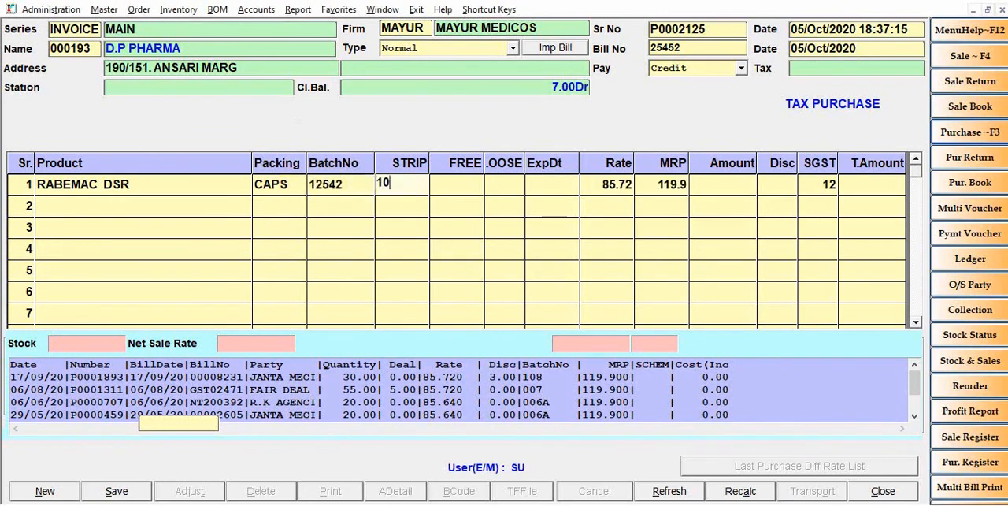
key("Return")
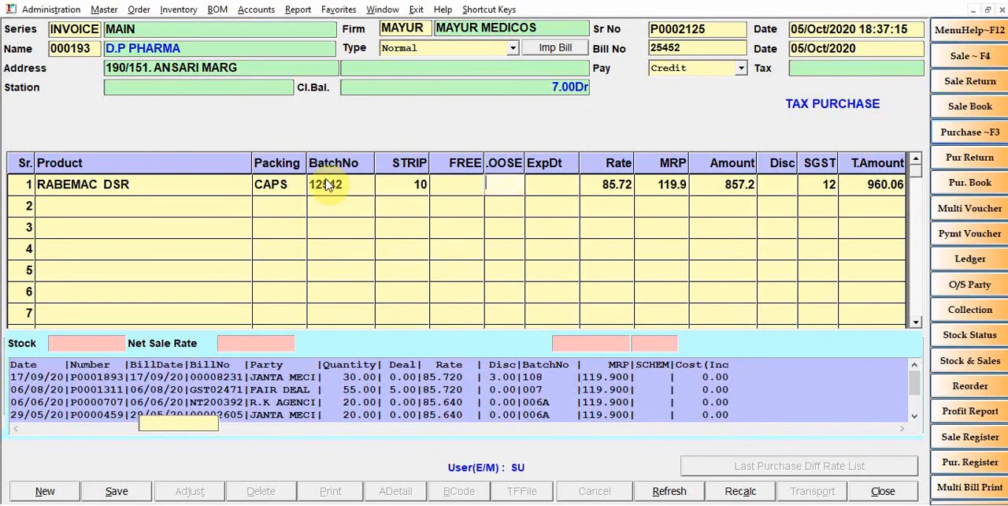
Set the RABEMAC DSR expiry date to 12/22 and complete the row with its default rate, MRP and no discount
key("Return")
key("Return")
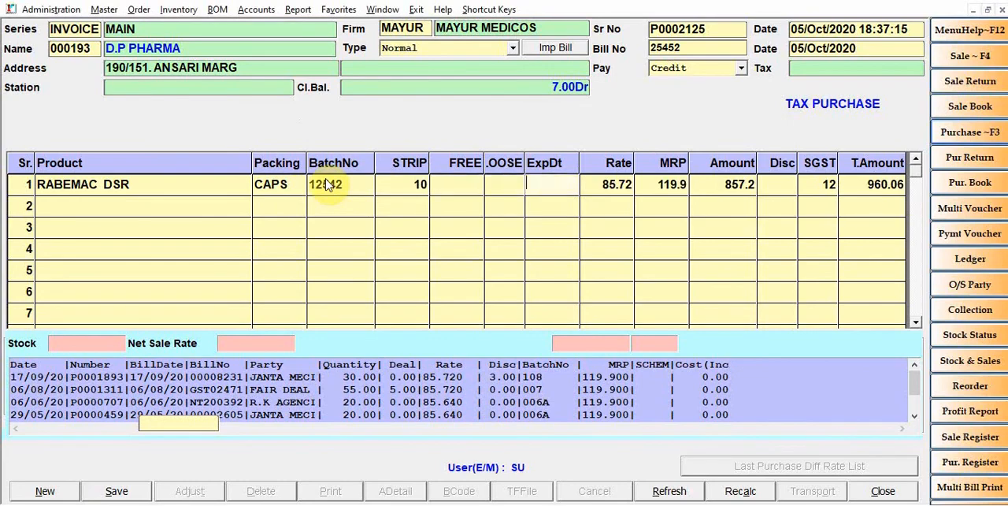
type("12-")
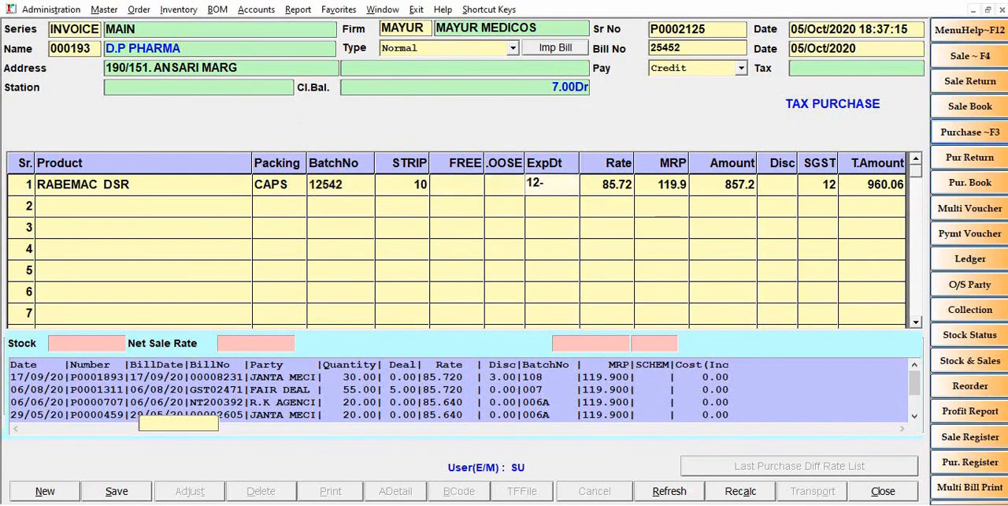
type("22")
key("Return")
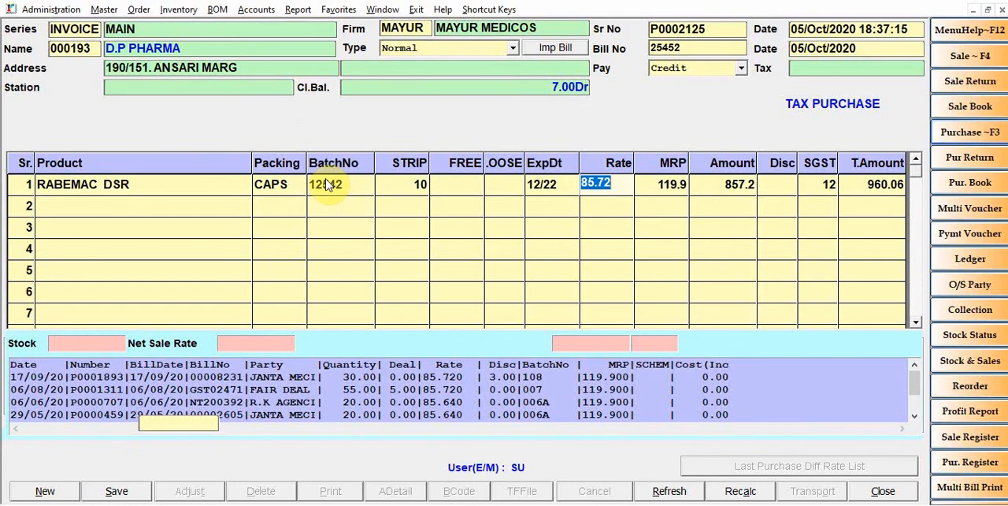
key("Return")
key("Return")
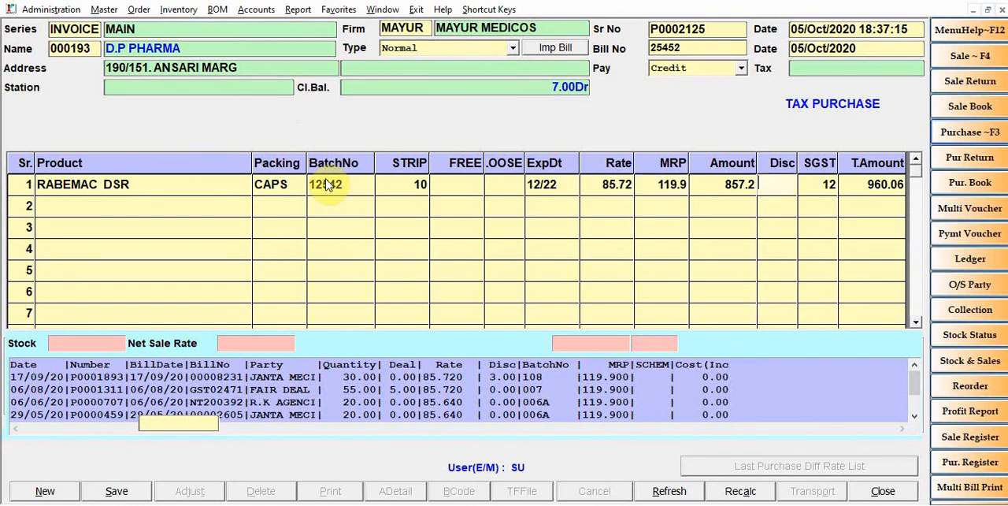
key("Return")
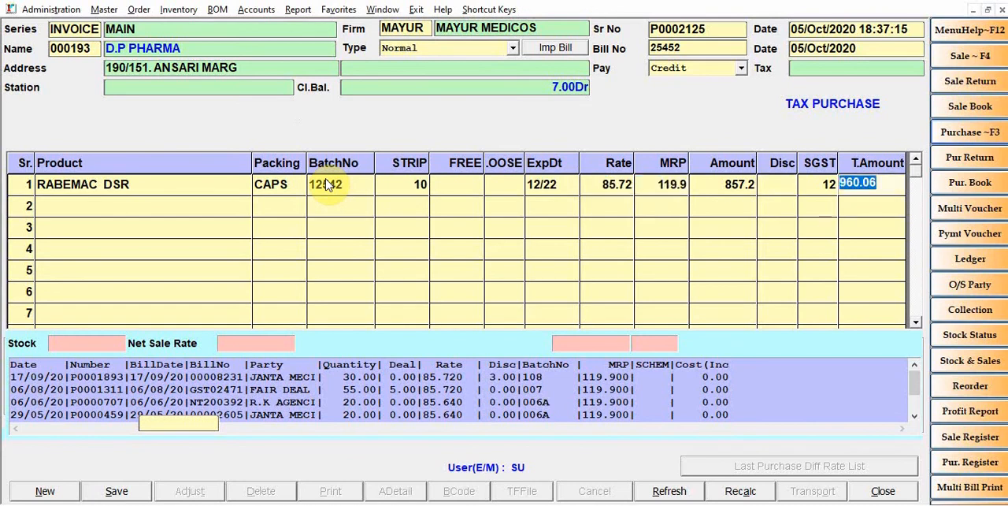
key("Return")
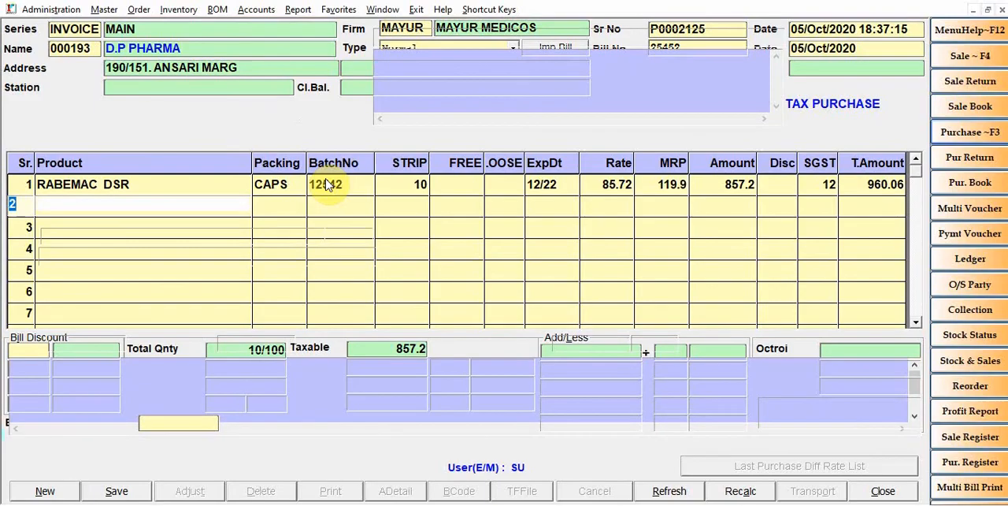
Add DISPRIN tablets as the second purchase item, with batch number 2545 and a quantity of 10 strips
key("Return")
type("DISPR")
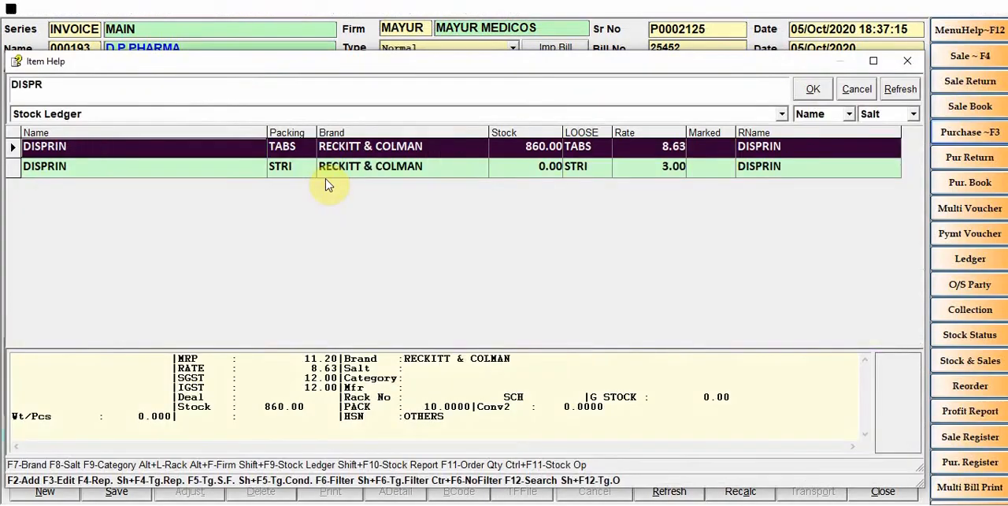
key("Escape")
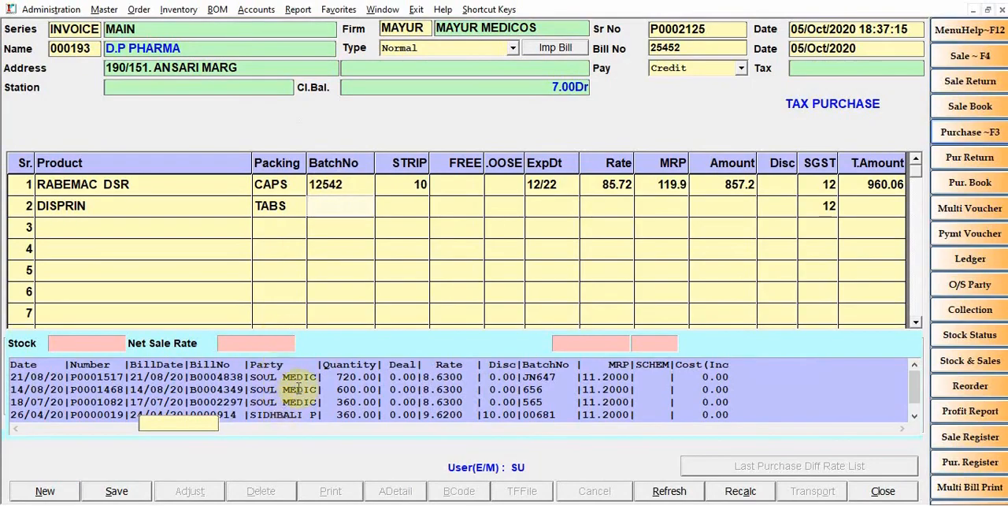
type("2545")
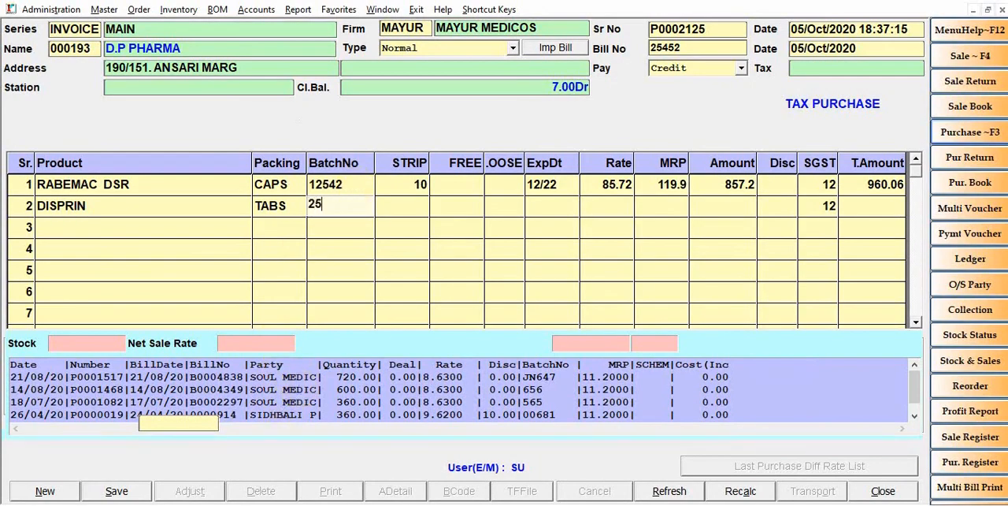
key("Return")
type("10")
Set the DISPRIN expiry date to 10/21, keep the remaining default values and save the purchase bill
key("Return")
key("Return")
key("Return")
key("Return")
key("Return")
key("Return")
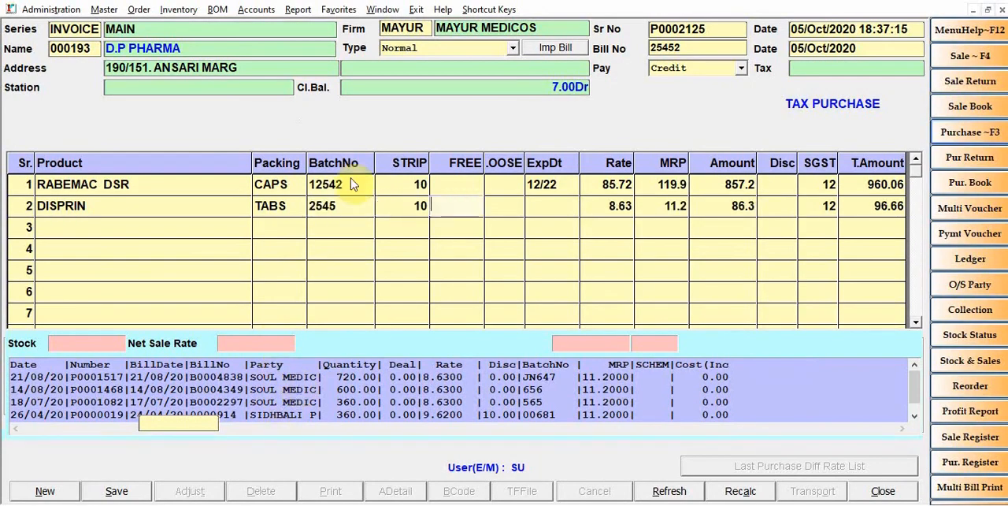
key("Return")
key("Return")
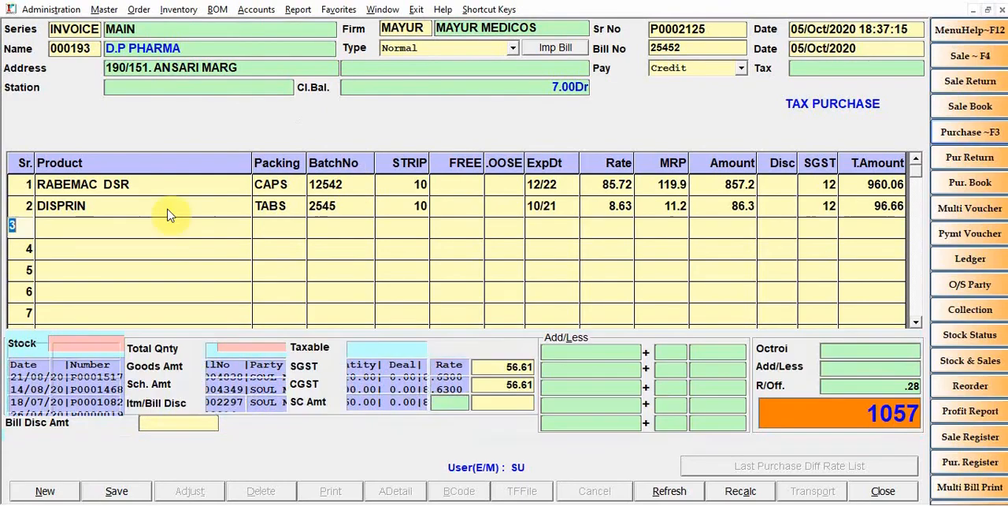
left_click(128, 487)
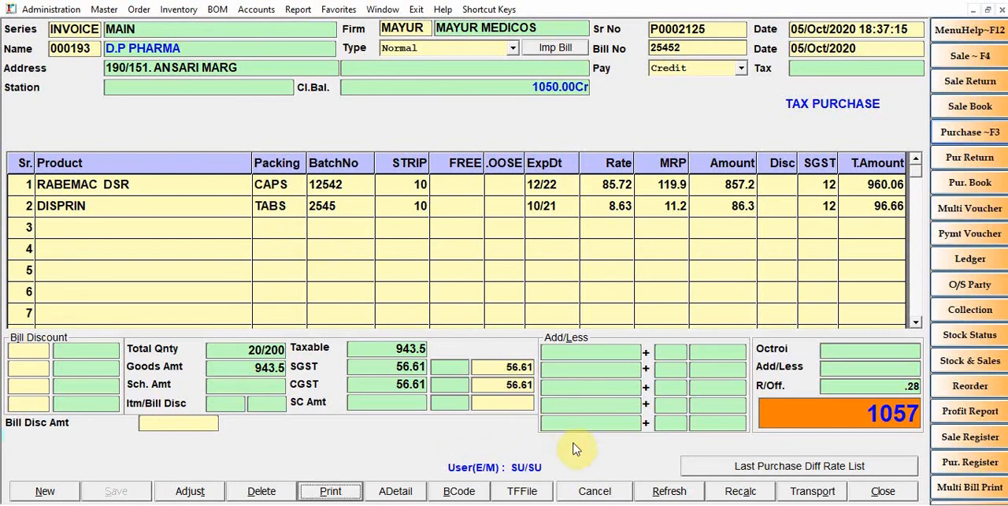
Compare the current and last purchase rates of RABEMAC DSR and DISPRIN in the last purchase difference rate list
left_click(772, 467)
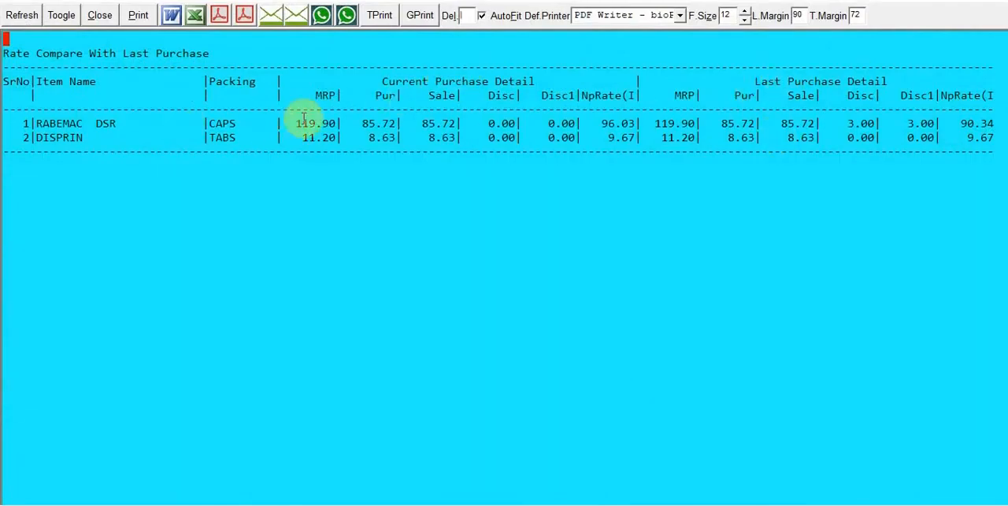
left_click(361, 124)
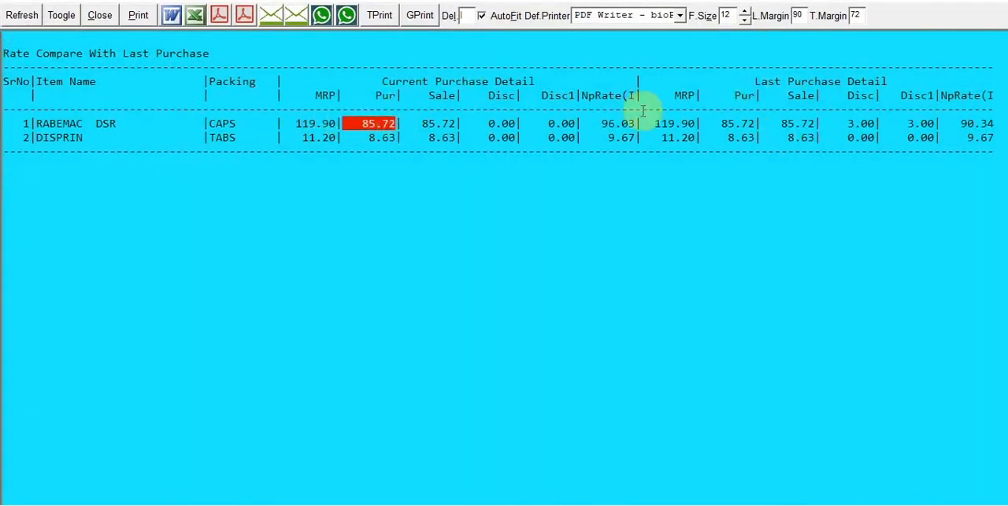
left_click(754, 124)
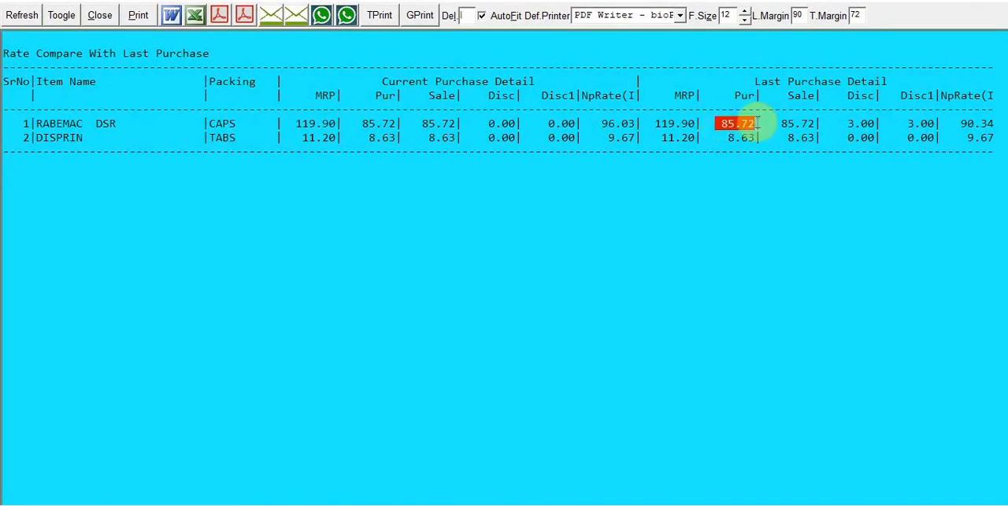
left_click(381, 137)
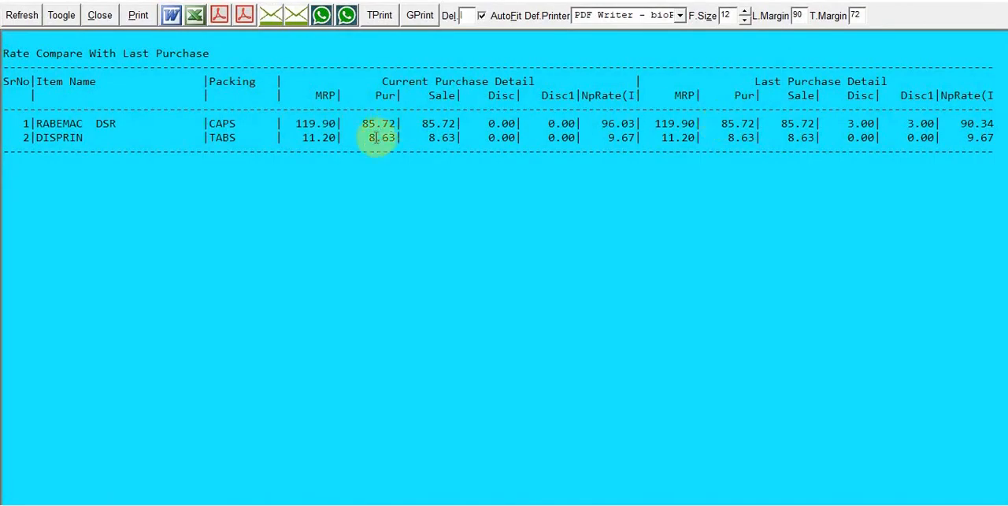
left_click(737, 136)
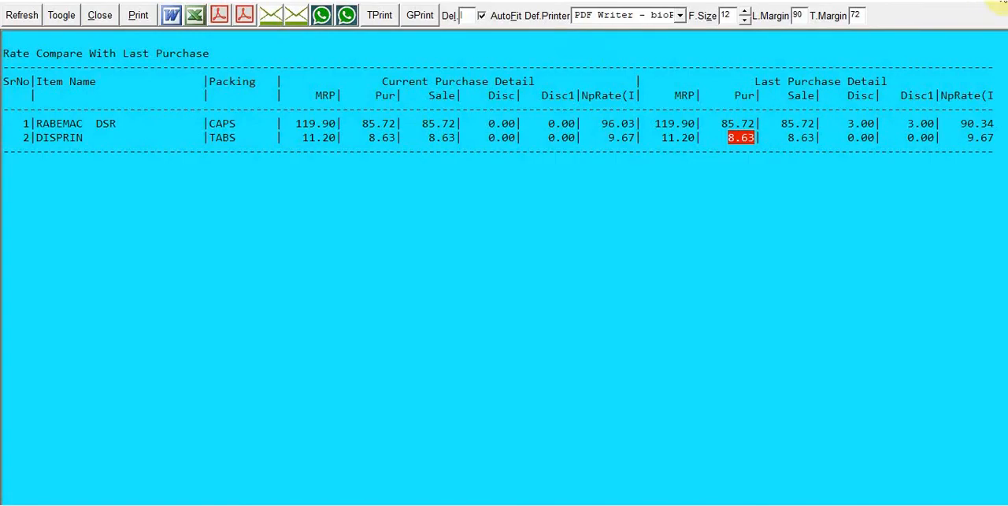
left_click(1002, 5)
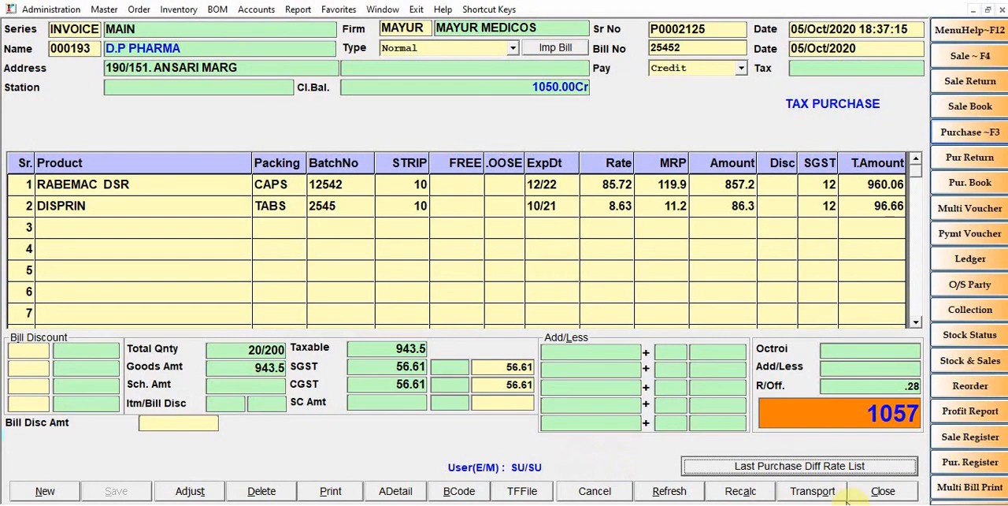
Close the purchase entry form and open a new sale bill
left_click(883, 491)
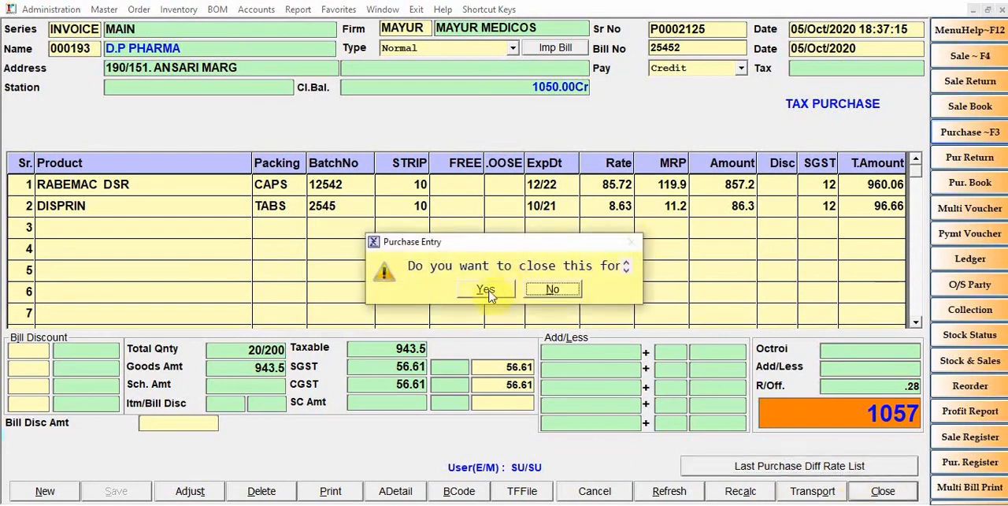
left_click(487, 294)
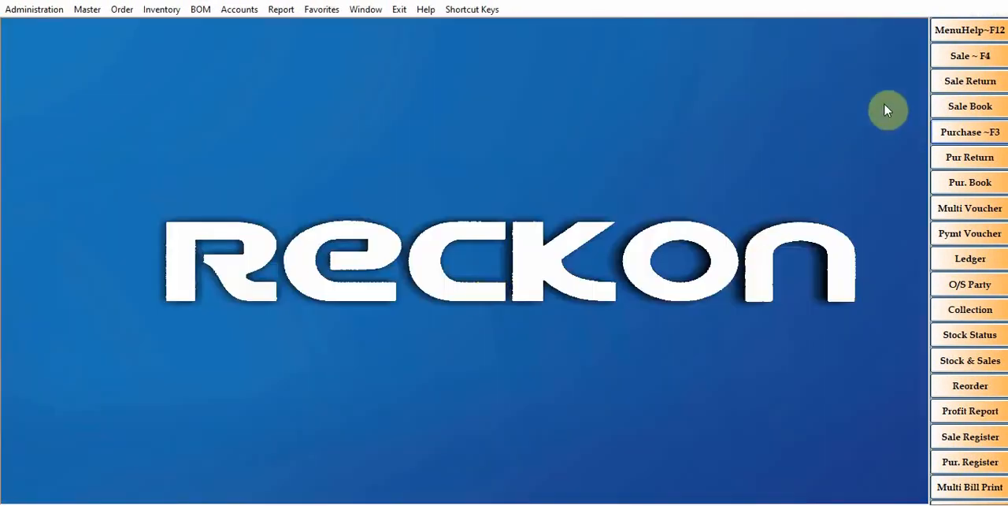
left_click(976, 59)
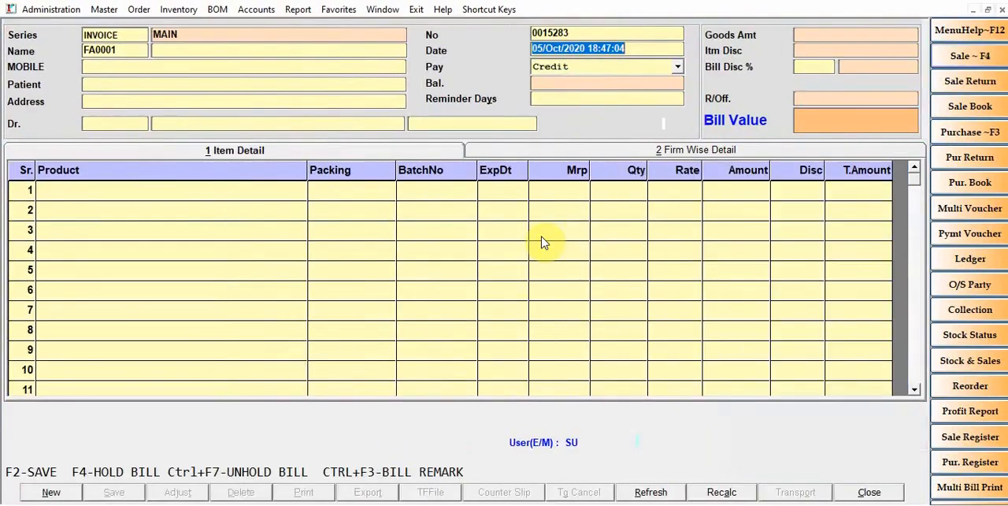
Keep the sale bill's date and CASH as the party, and enter the customer's mobile number
key("Return")
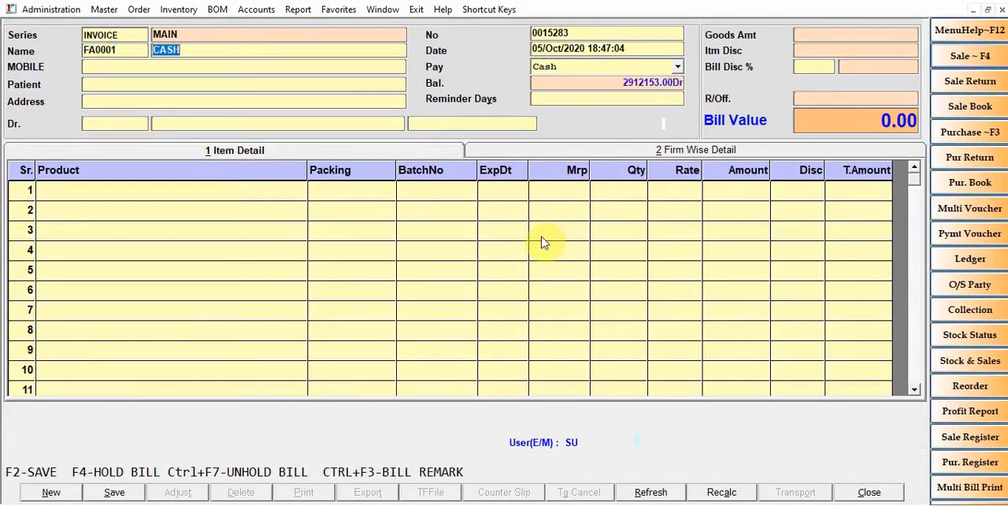
key("Return")
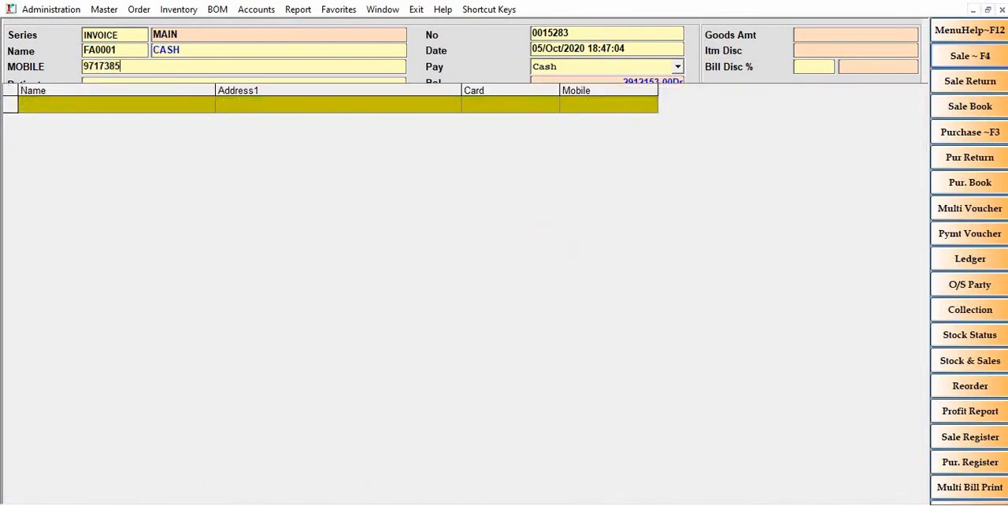
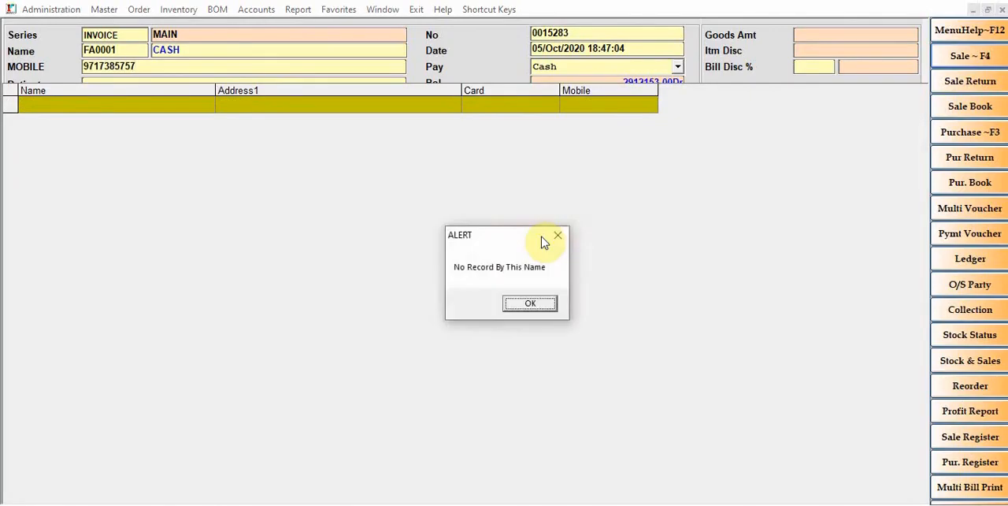
key("Return")
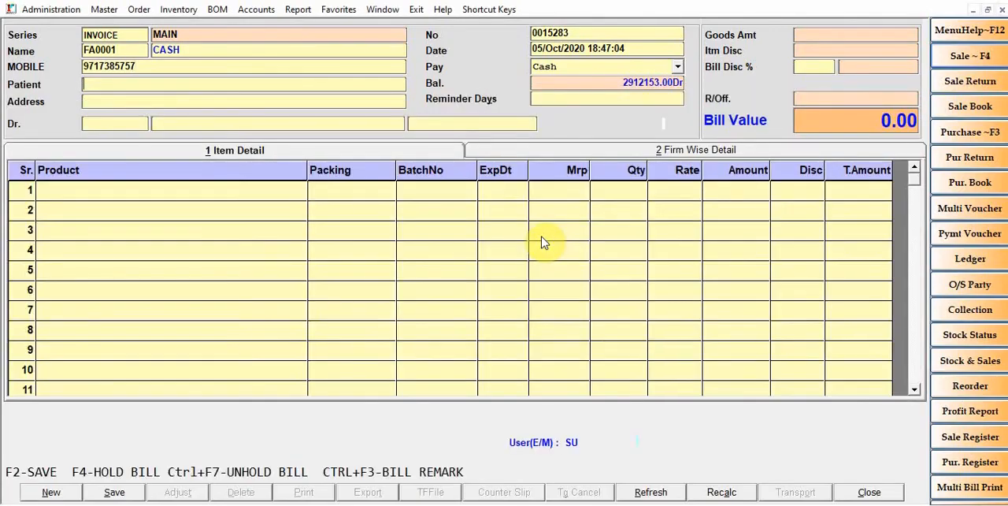
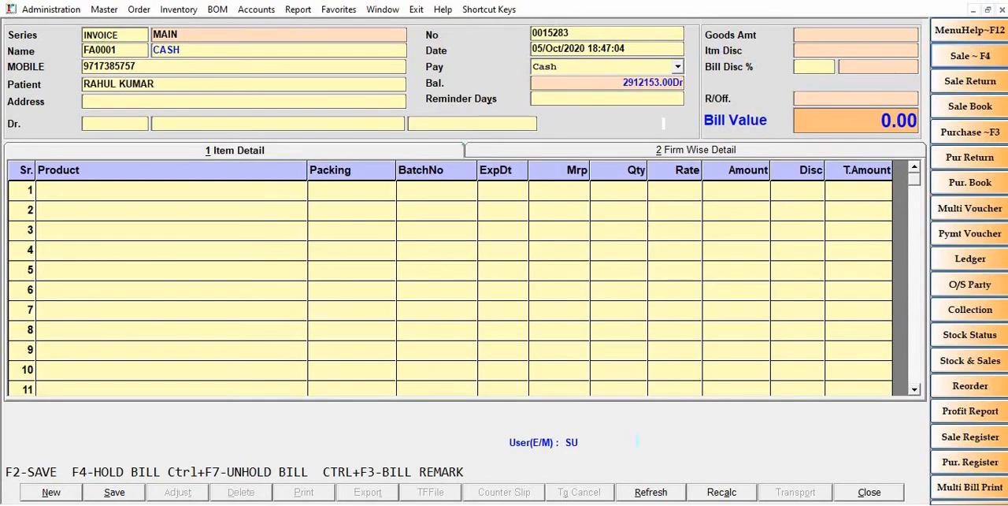
Fill in the patient's full name and address on the sale bill
key("Return")
type("CHANDIGARH")
key("Return")
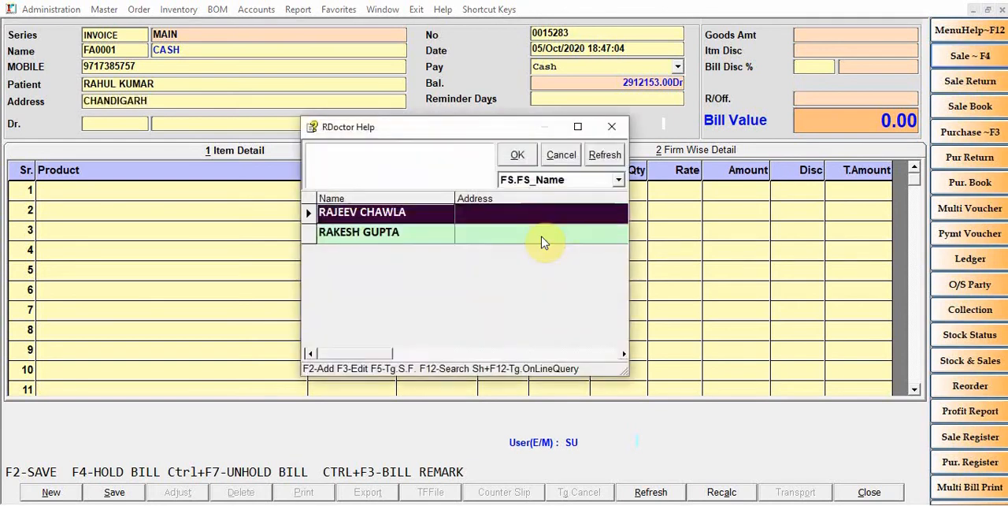
Create and save a new doctor record with the doctor's name, keeping the default code 000003
key("F2")
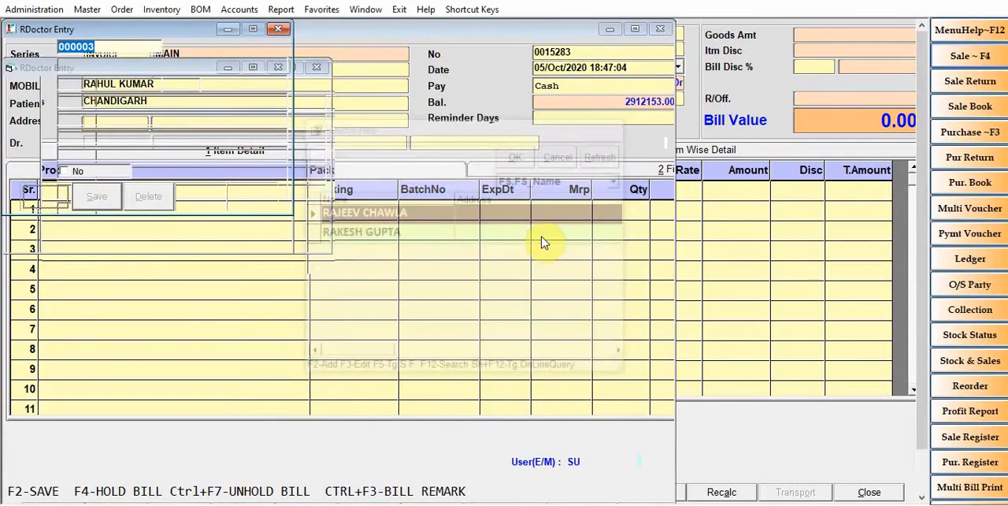
key("Return")
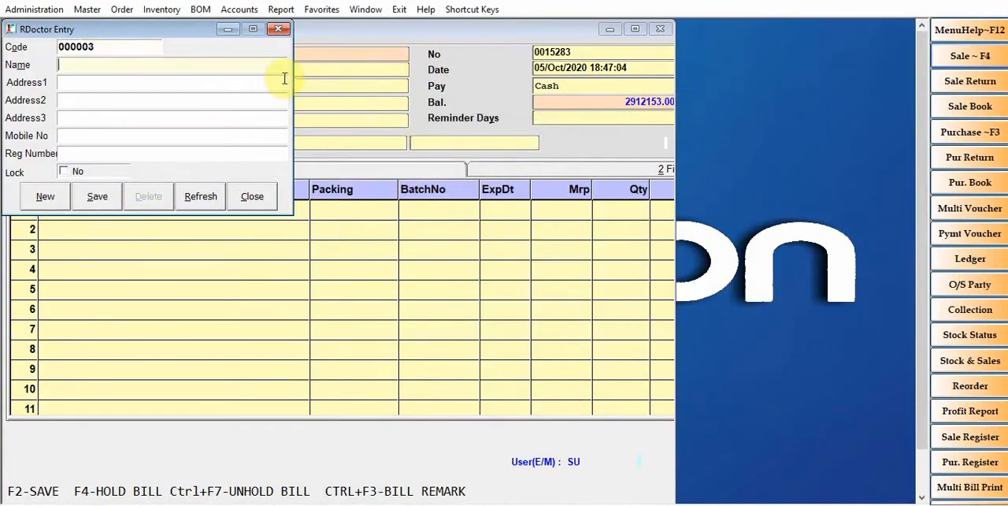
key("F2")
key("Escape")
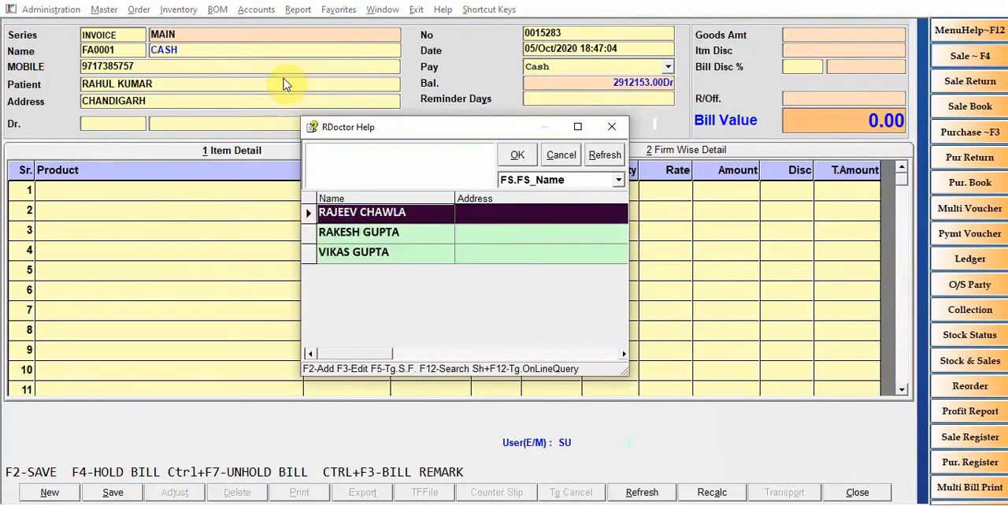
Assign the newly added doctor to the sale bill
key("Down")
key("Down")
key("Return")
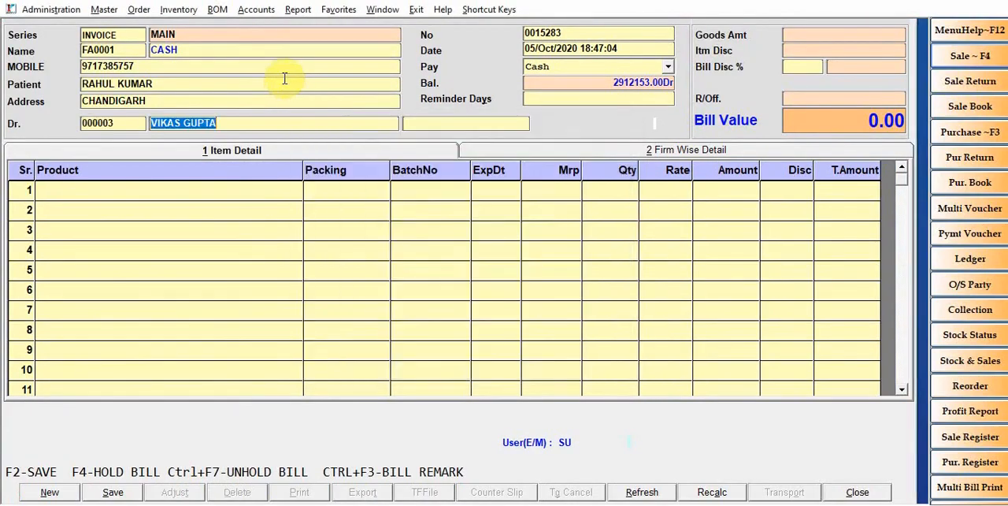
Set the sale bill's reminder days to 15
key("Return")
key("Return")
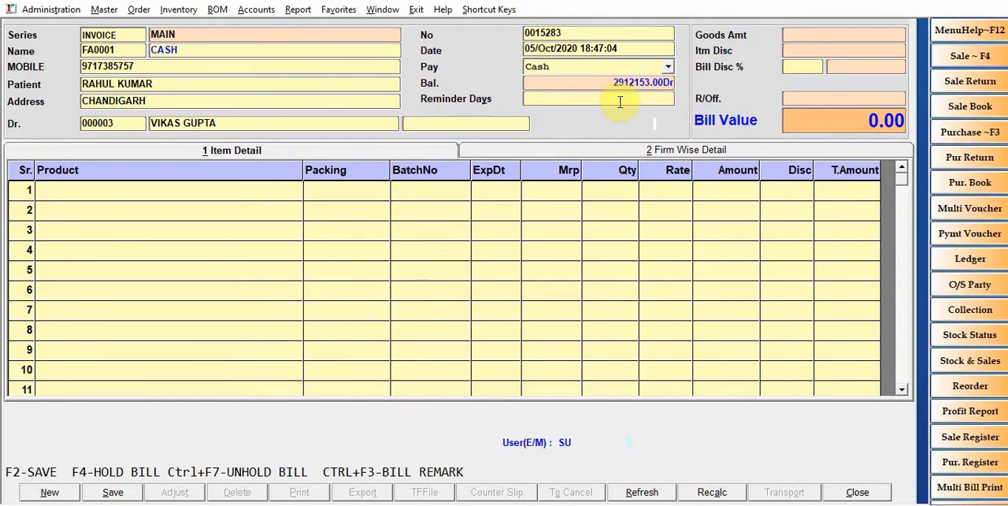
type("15")
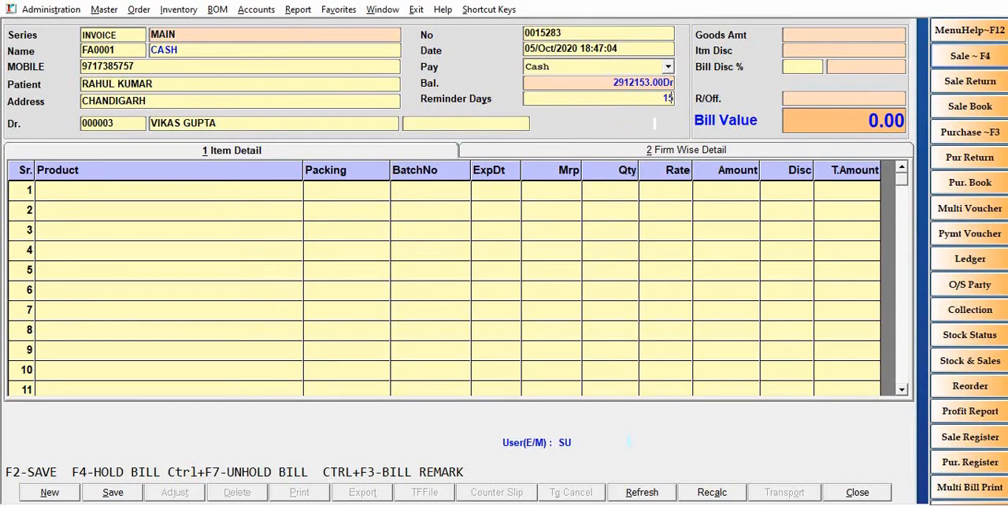
key("Return")
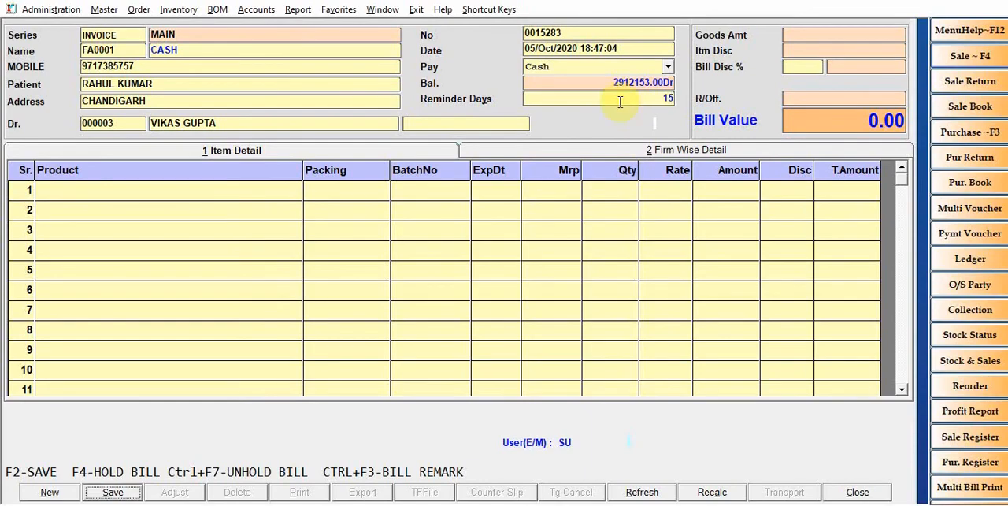
Add DISPRIN TABS from batch 2545 as the first item on the sale bill, with quantity 5
left_click(29, 188)
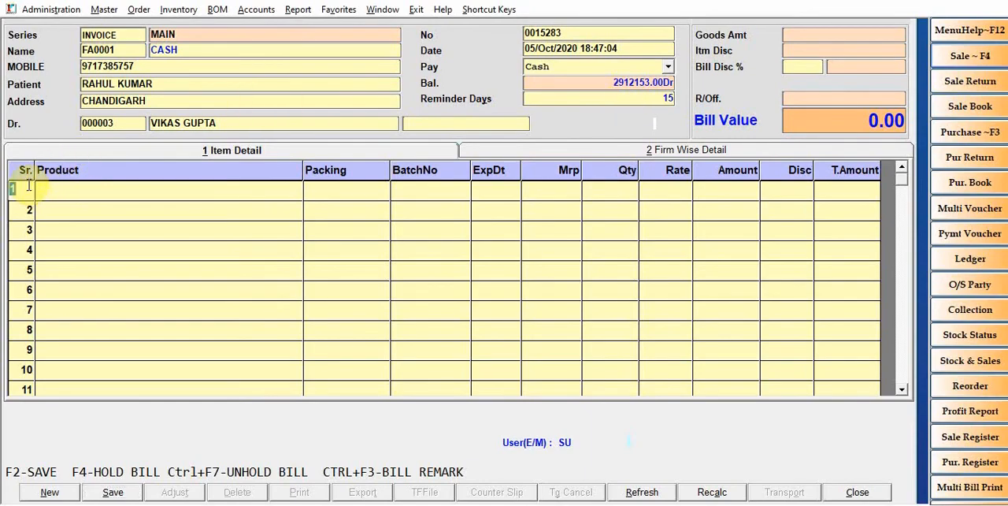
key("Return")
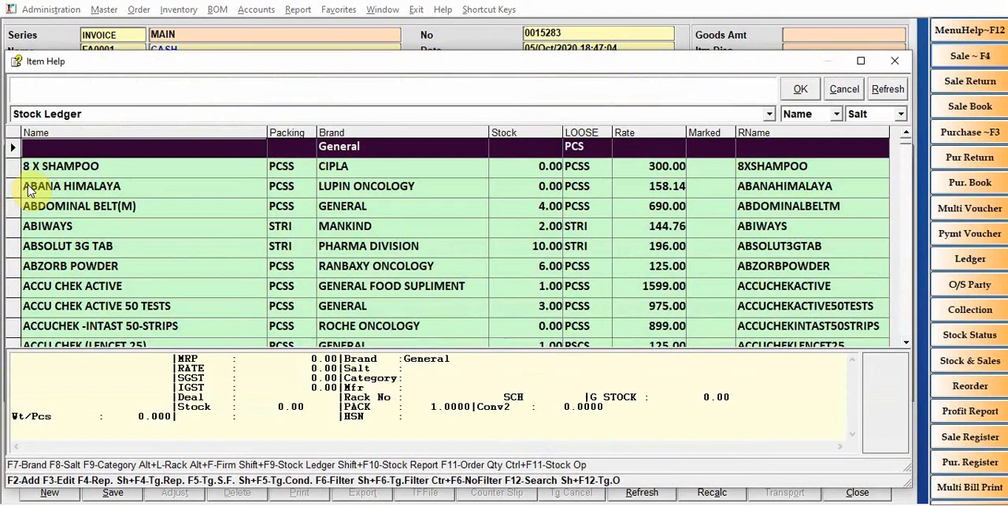
type("DISPR")
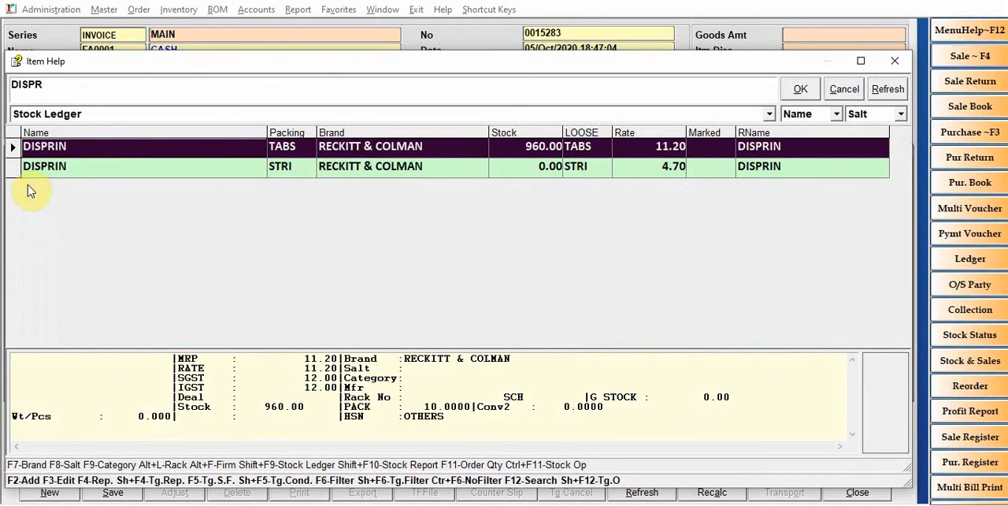
key("Return")
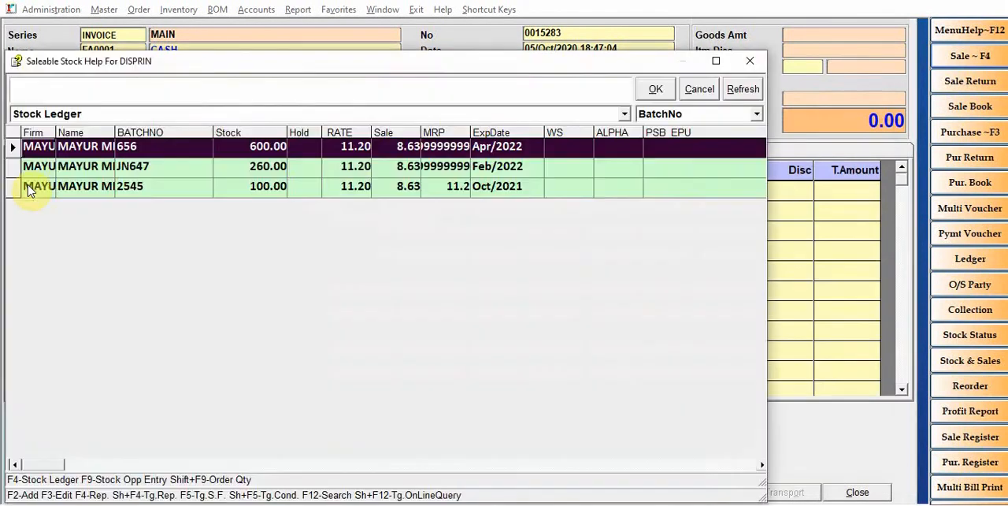
left_click(29, 187)
key("Return")
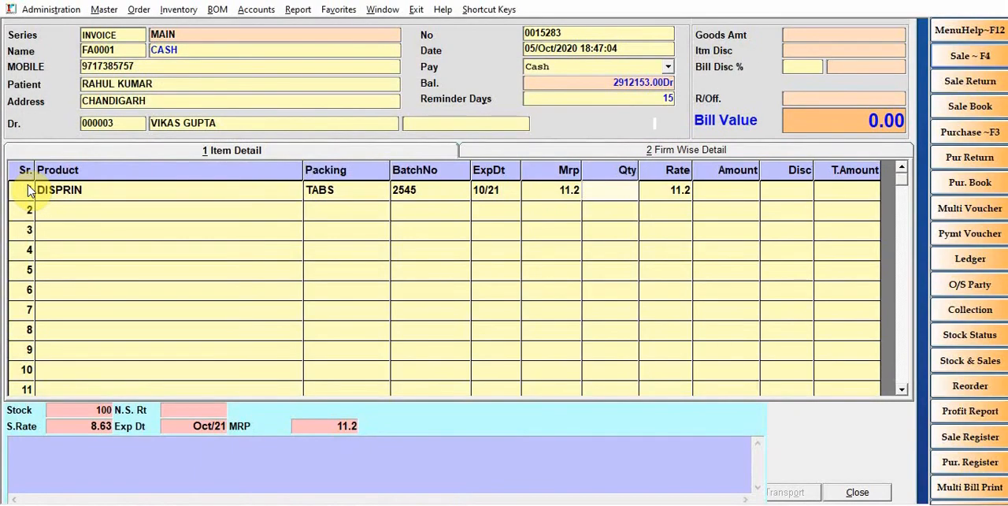
type("5")
key("Return")
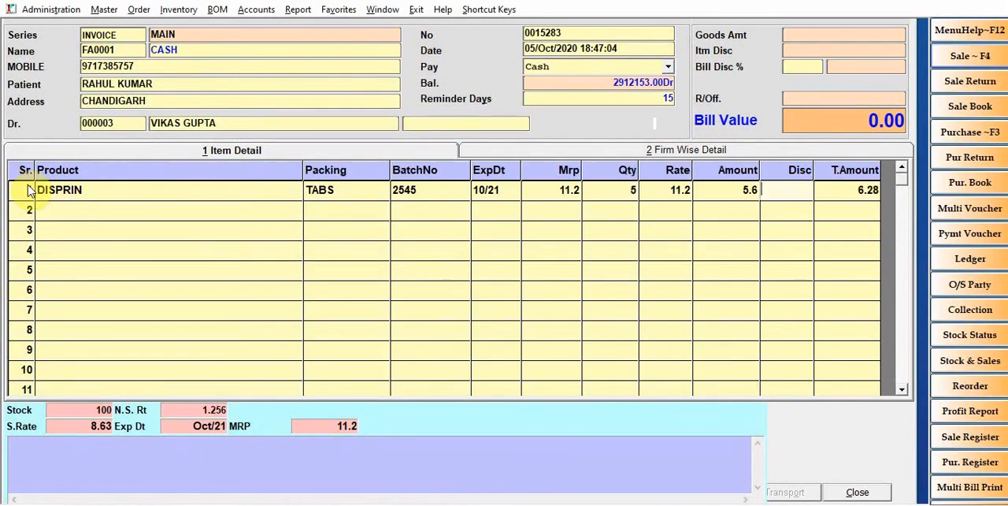
Add ABSOLUT 3G TAB from batch 0030 with quantity 1 and RABEMAC DSR from batch 006A with quantity 10
key("Return")
key("Down")
key("Down")
key("Down")
key("Down")
key("Down")
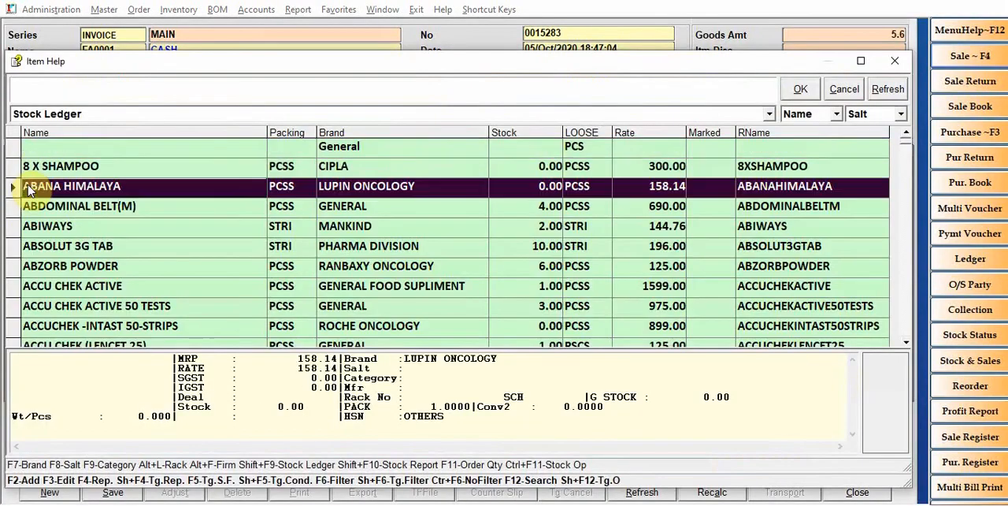
key("Return")
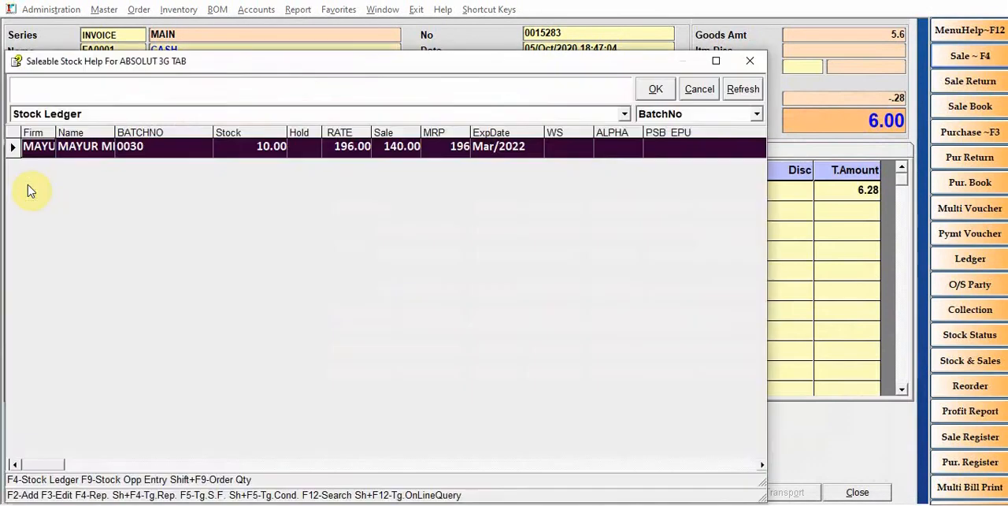
key("Return")
type("1")
key("Return")
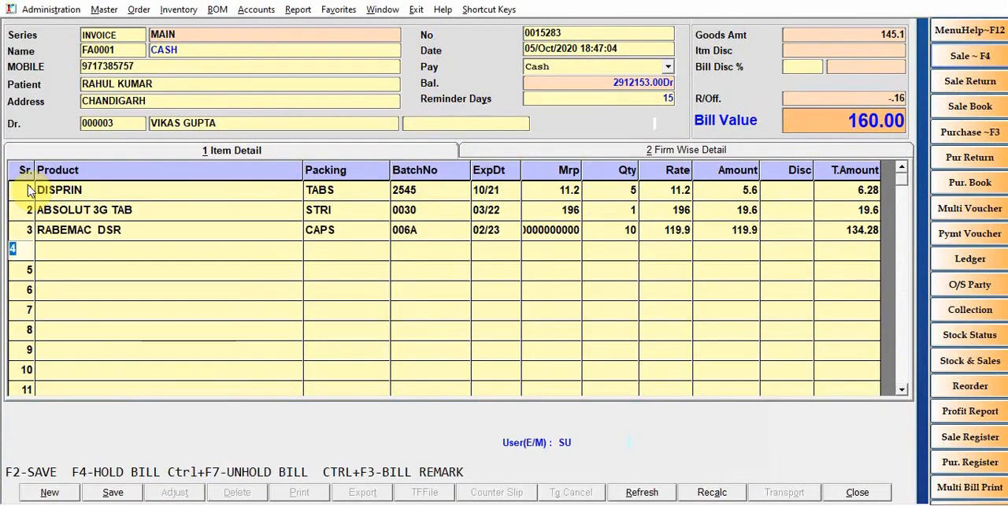
Save the sale bill and view its print preview, closing the preview when done
key("F2")
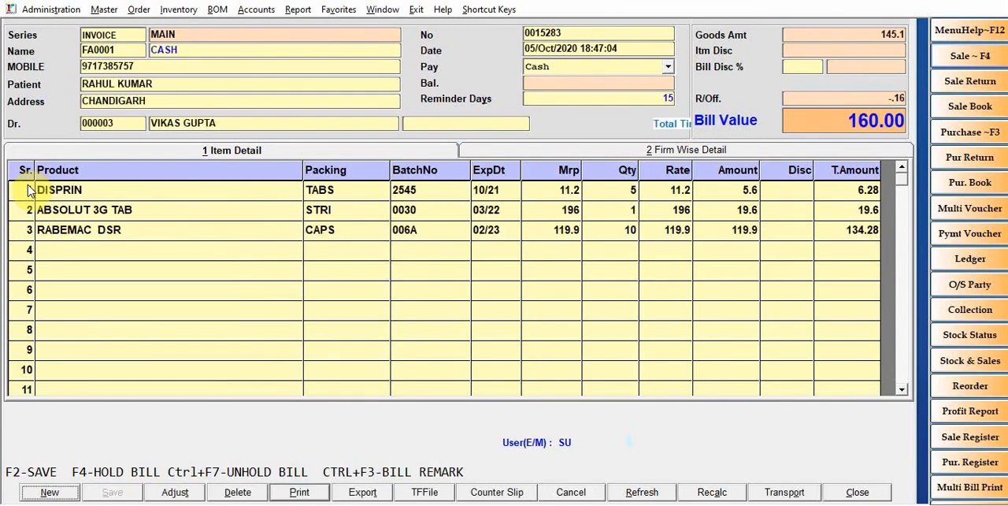
key("alt+p")
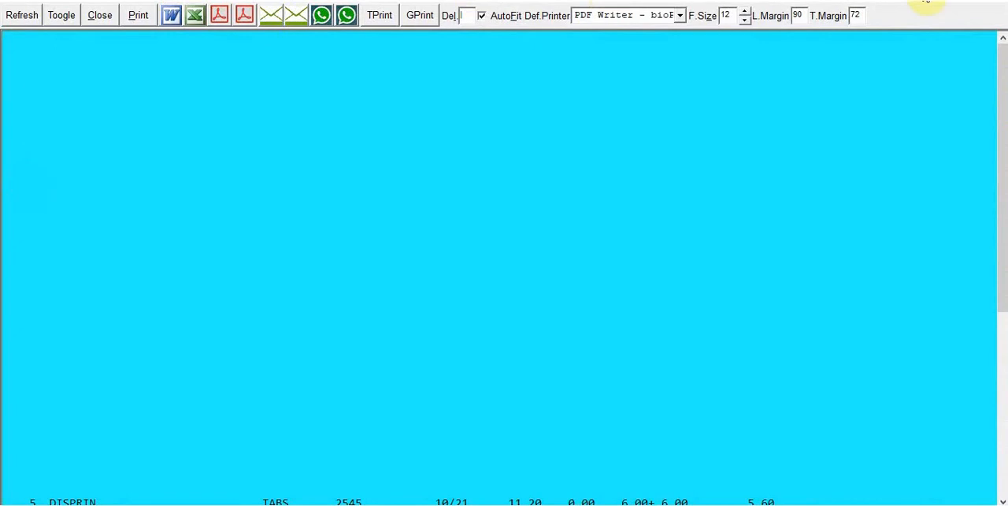
key("Escape")
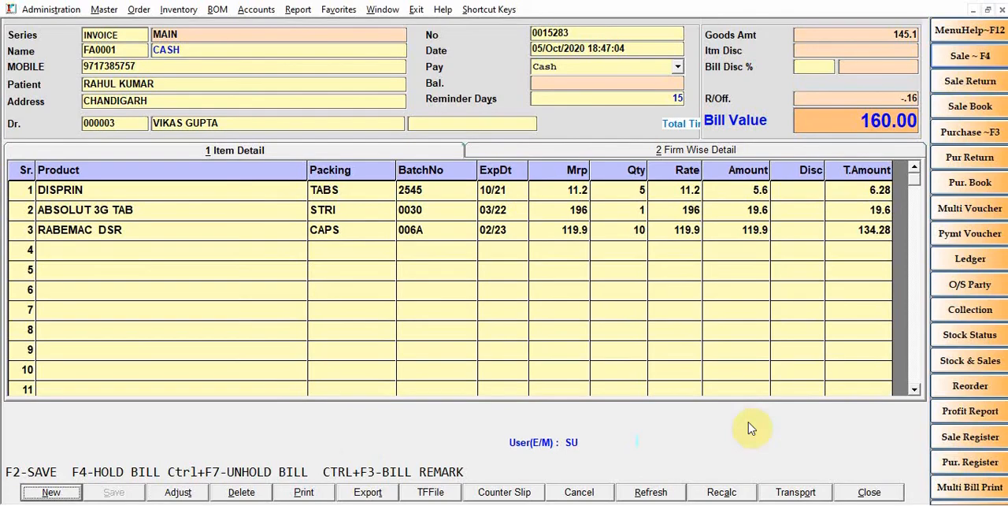
Reopen the saved cash bill for editing and bring up its payment details by saving it again
left_click(869, 493)
left_click(497, 284)
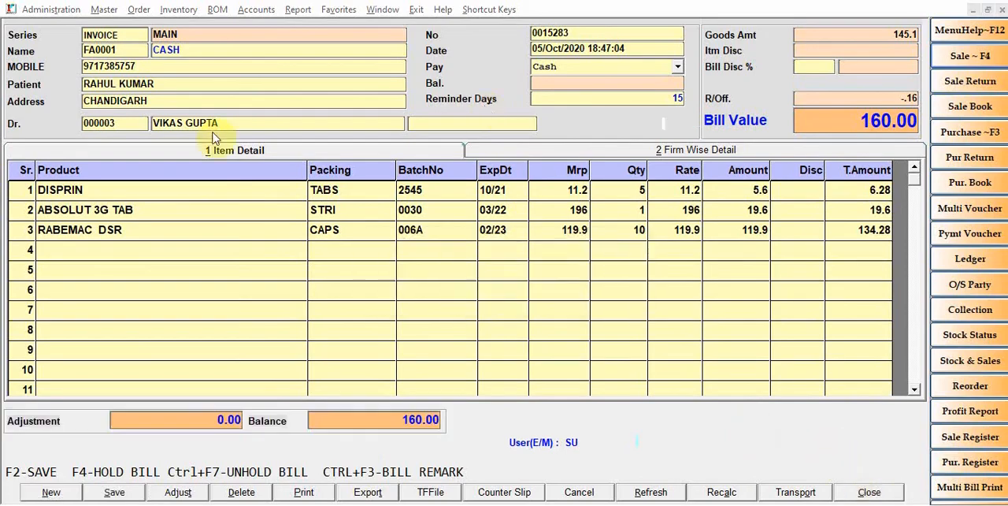
left_click(68, 424)
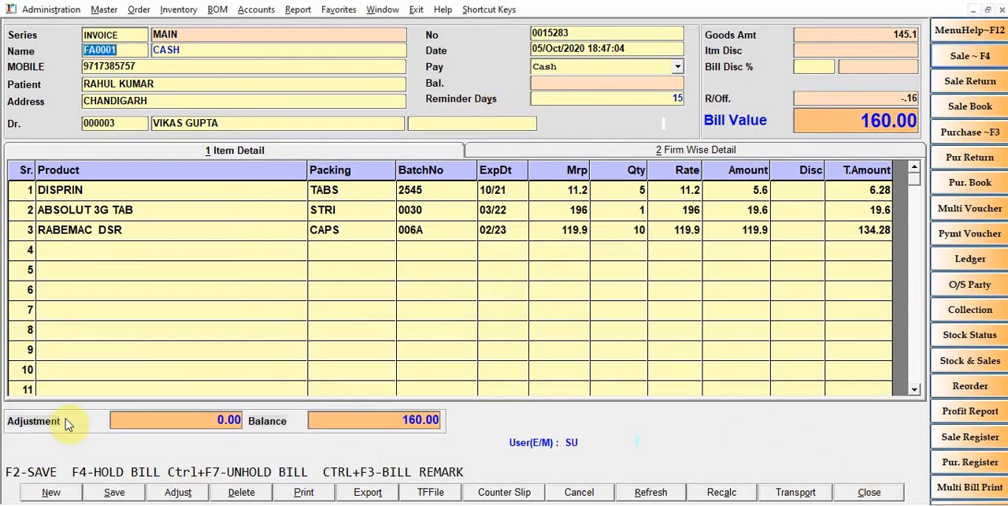
key("F2")
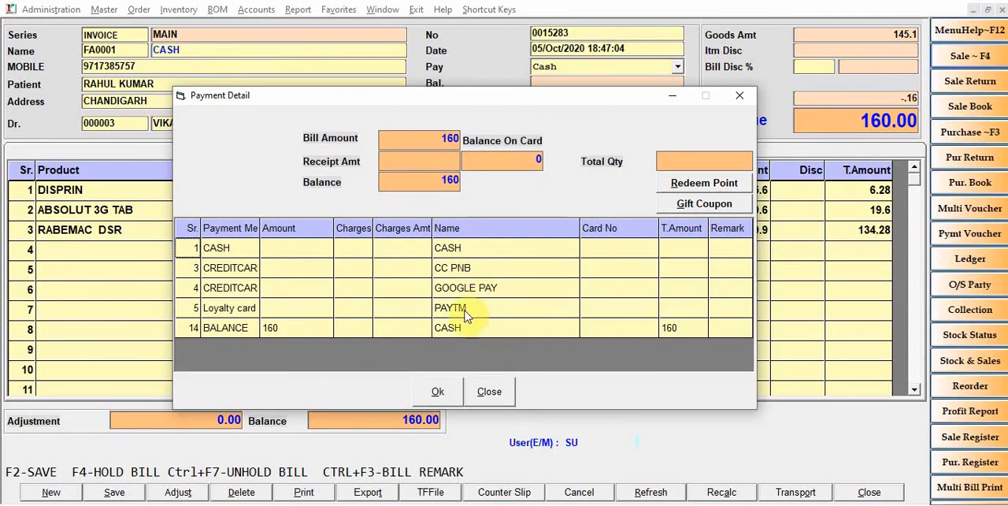
Enter a cash receipt of 200 in the bill's payment details
left_click(189, 250)
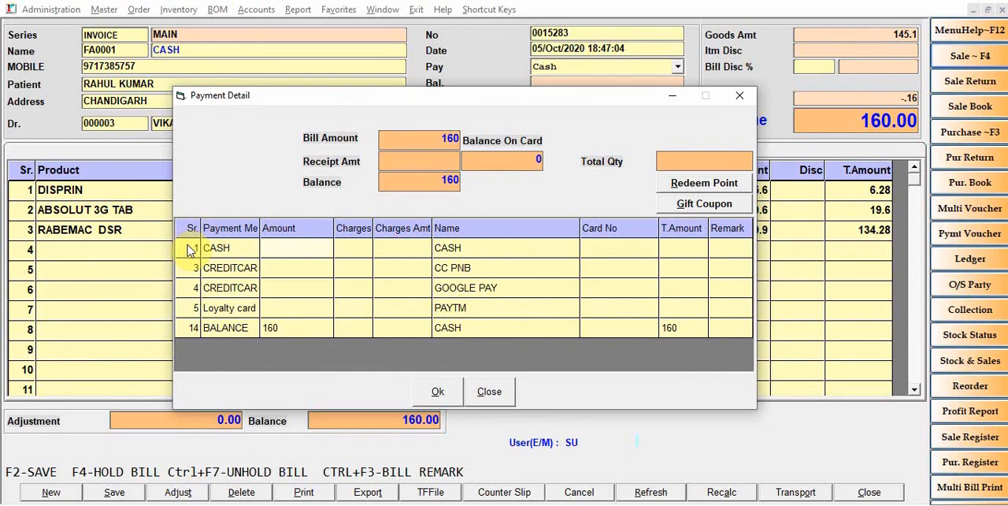
type("20")
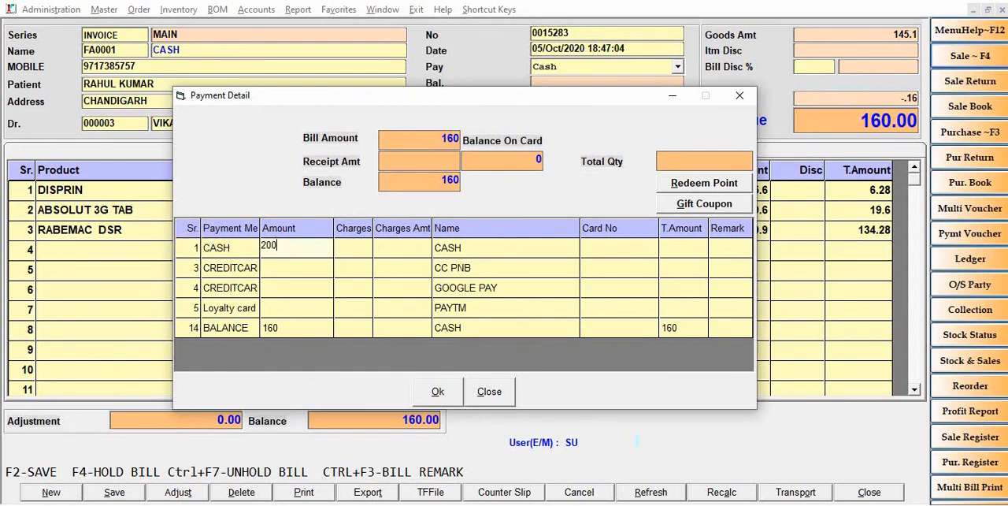
type("0")
key("Return")
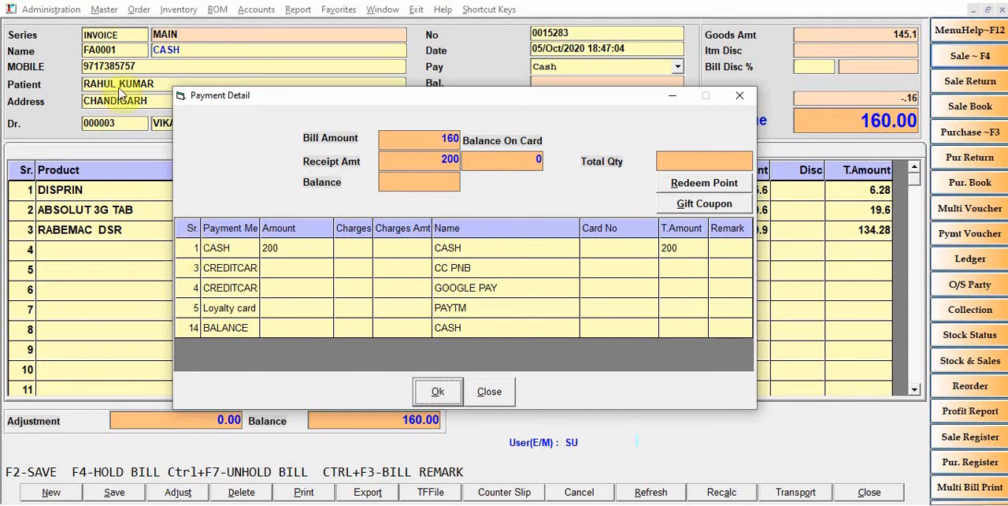
Split the bill payment into 50 in cash and 110 by the CC PNB credit card, and accept it
left_click(297, 246)
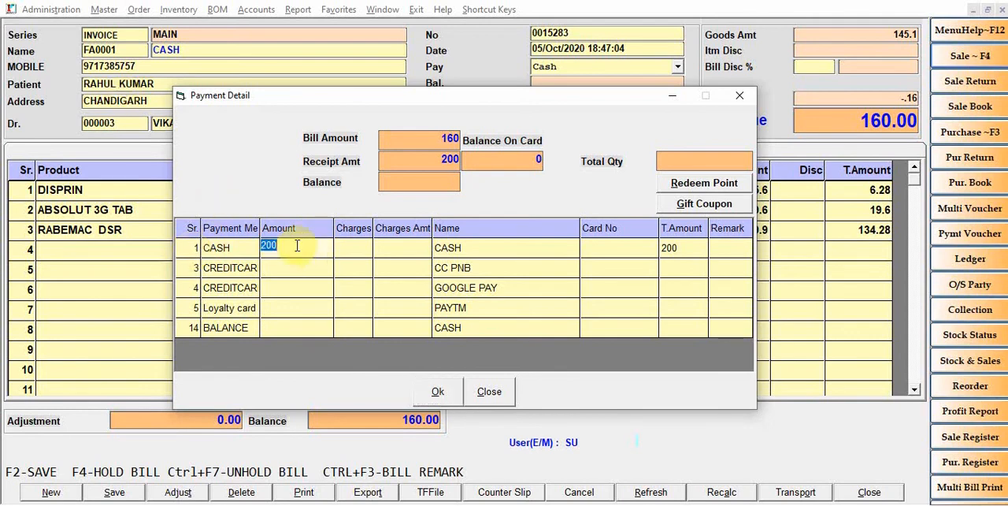
type("50")
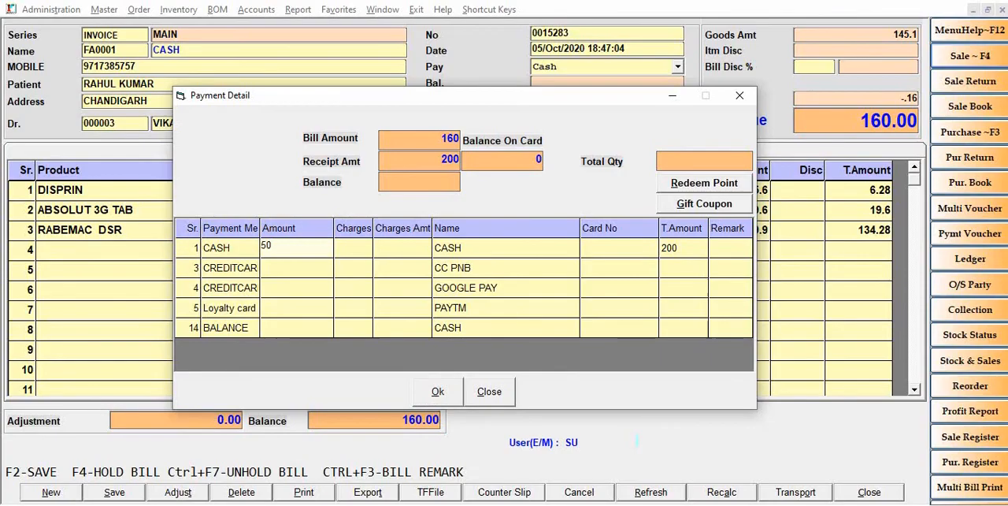
left_click(294, 267)
type("2")
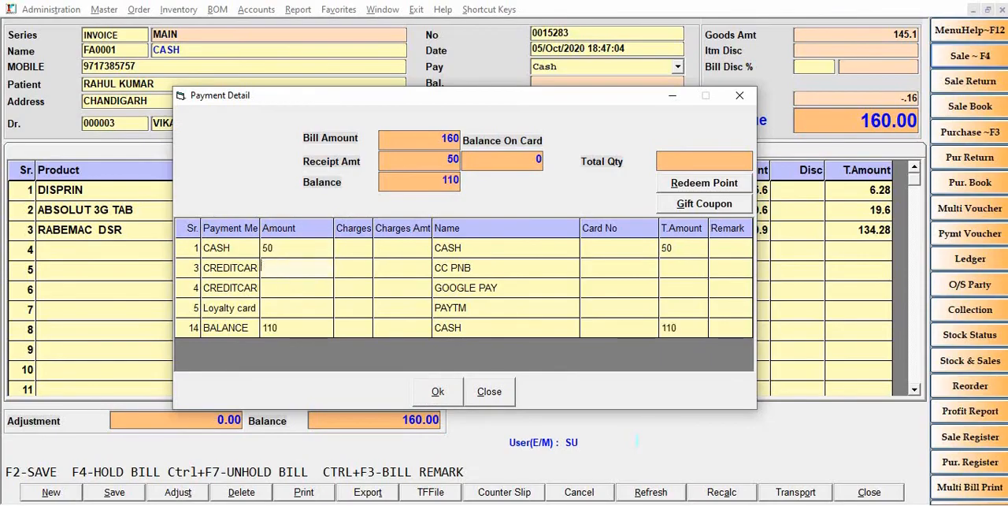
type("110")
key("Return")
key("Return")
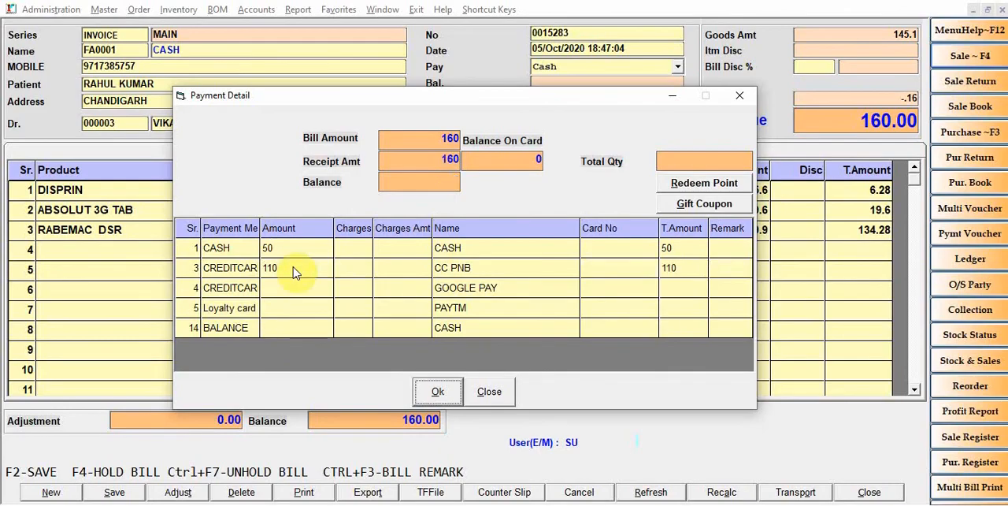
key("Return")
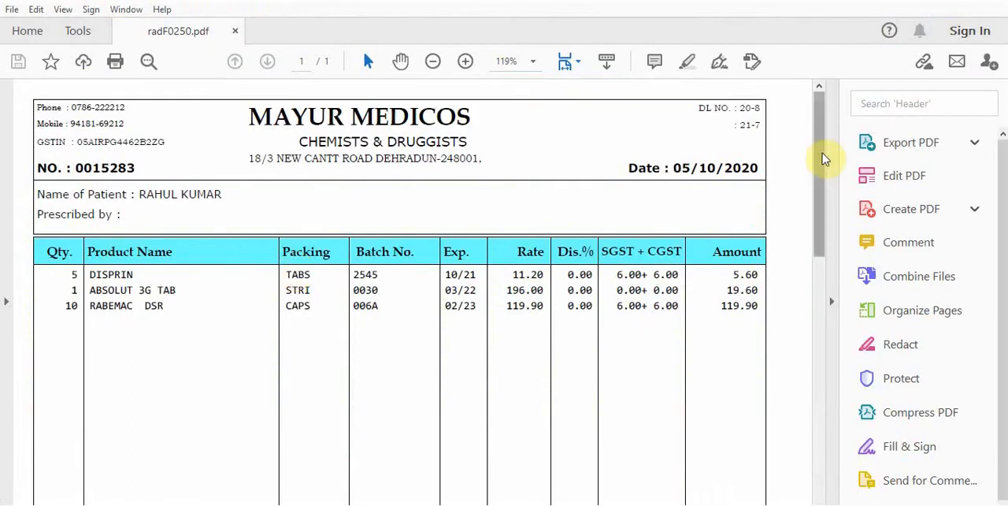
Examine the printed bill in the PDF viewer, and close both the PDF and the sale bill
left_click_drag(823, 156, 821, 124)
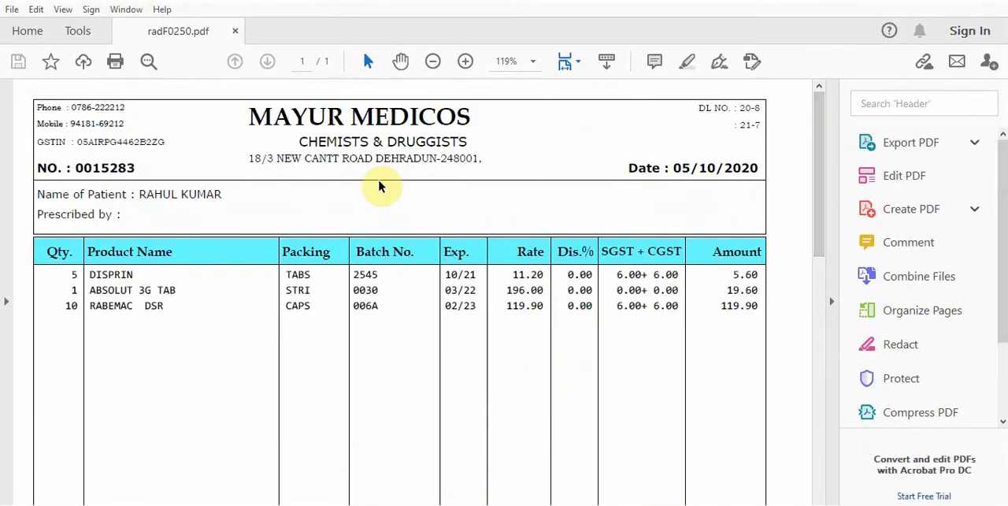
left_click(994, 5)
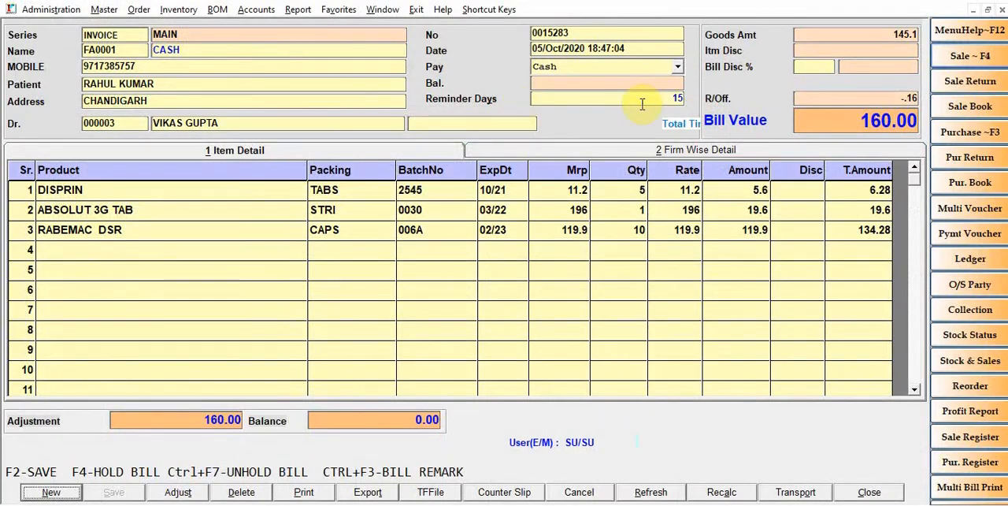
left_click(871, 491)
left_click(486, 288)
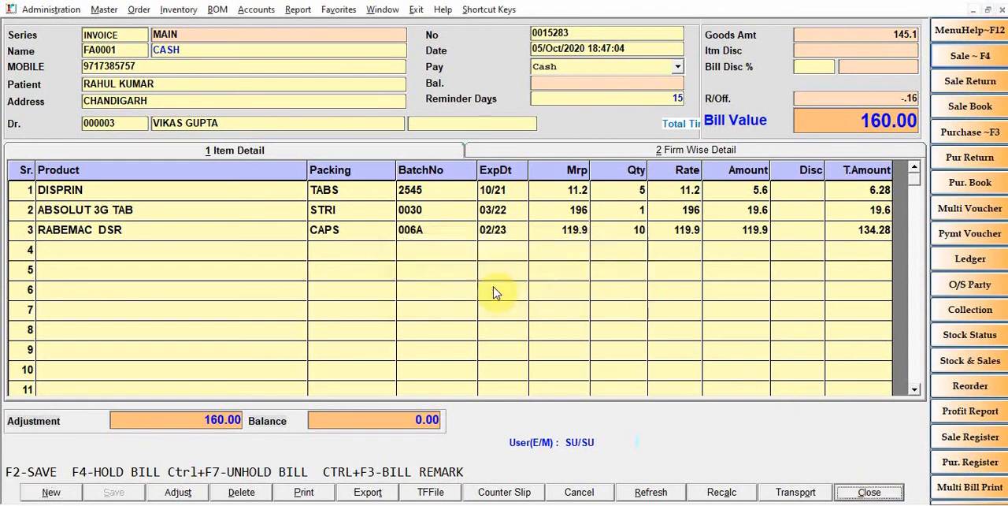
Load the Reminder Days Report for all firms with As On and Reminder Date Upto set to 25/10/2020, and close it after reading
left_click(280, 9)
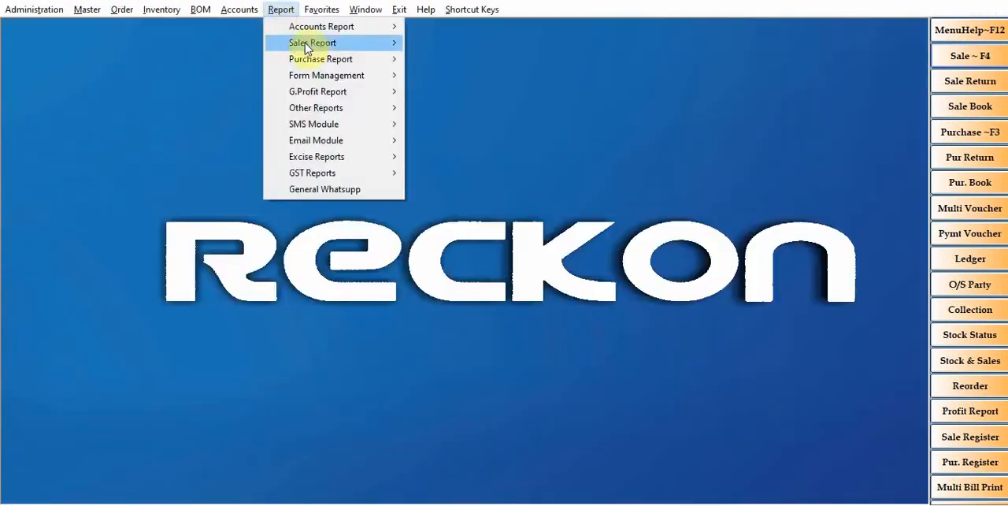
mouse_move(285, 44)
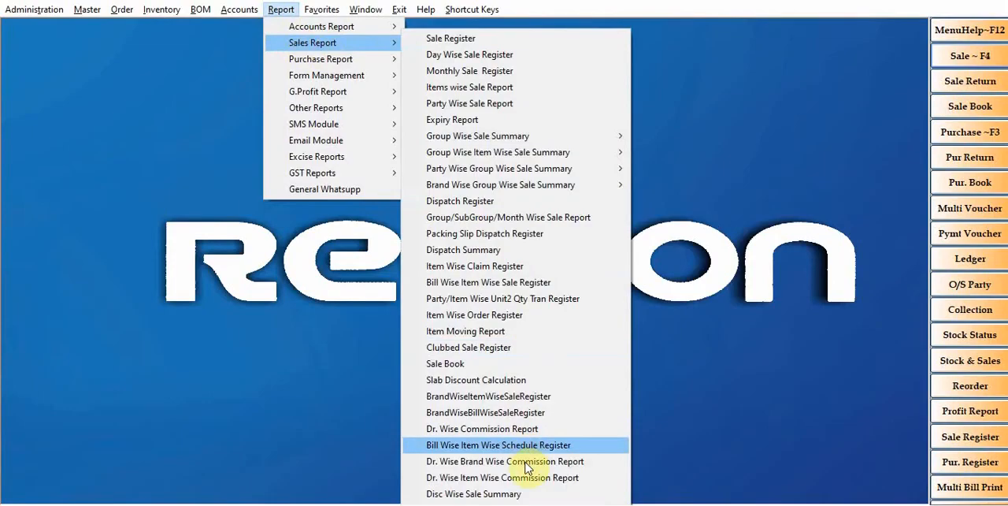
left_click(531, 499)
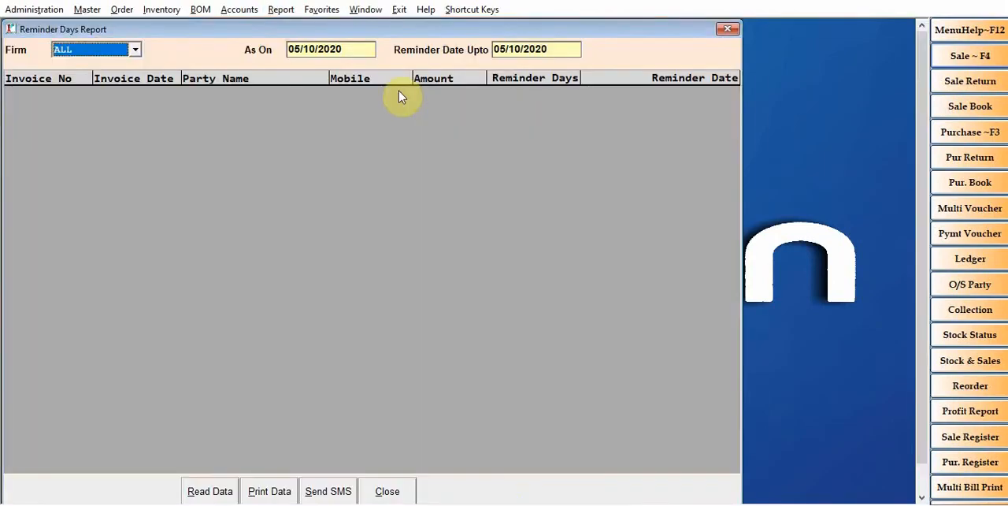
left_click(355, 48)
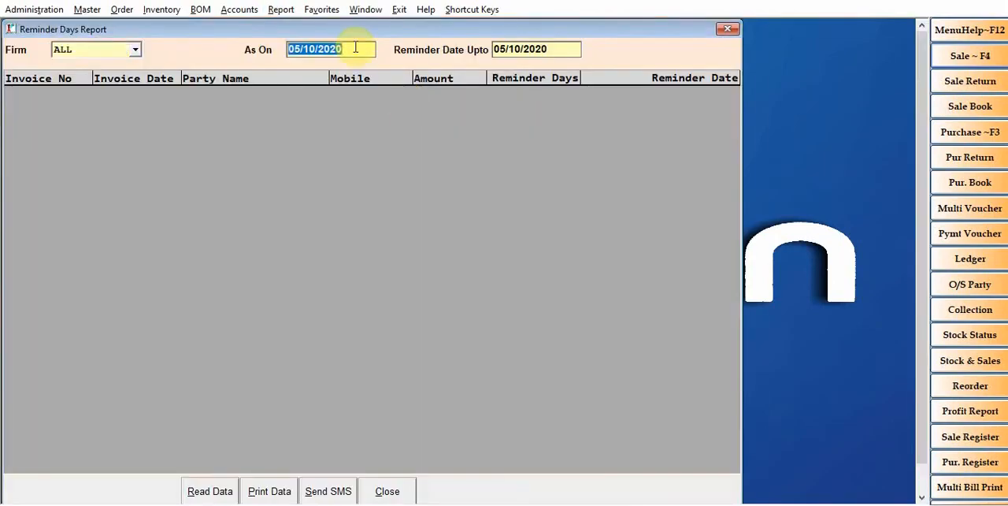
type("2")
key("Return")
type("2")
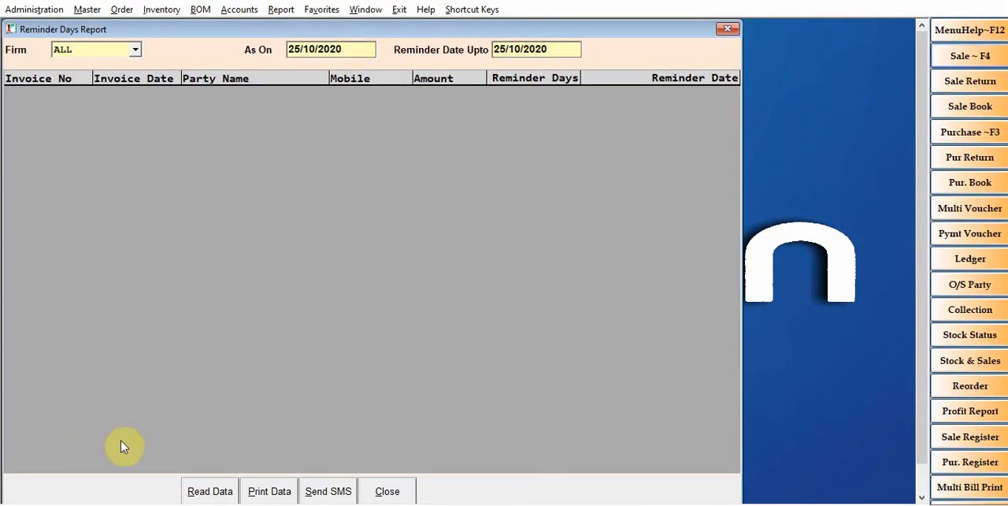
left_click(209, 492)
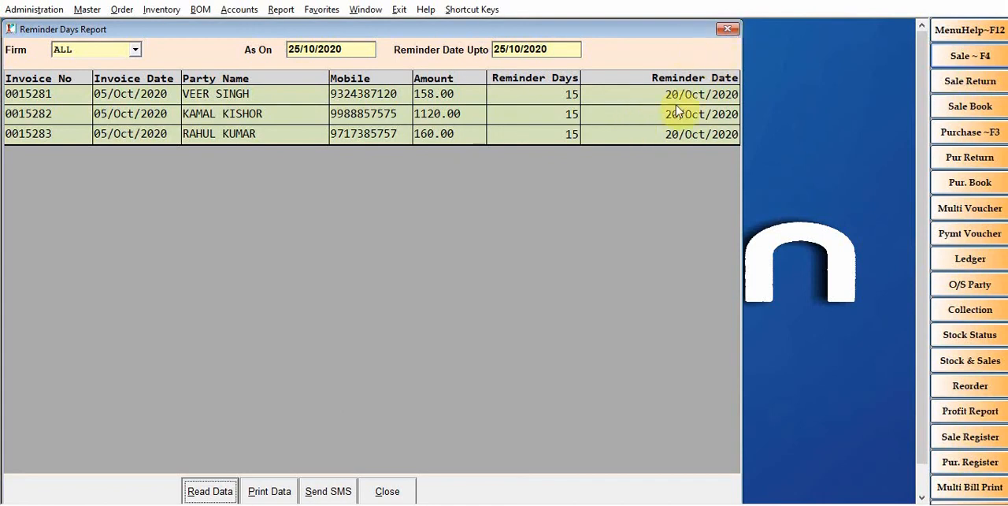
left_click(729, 29)
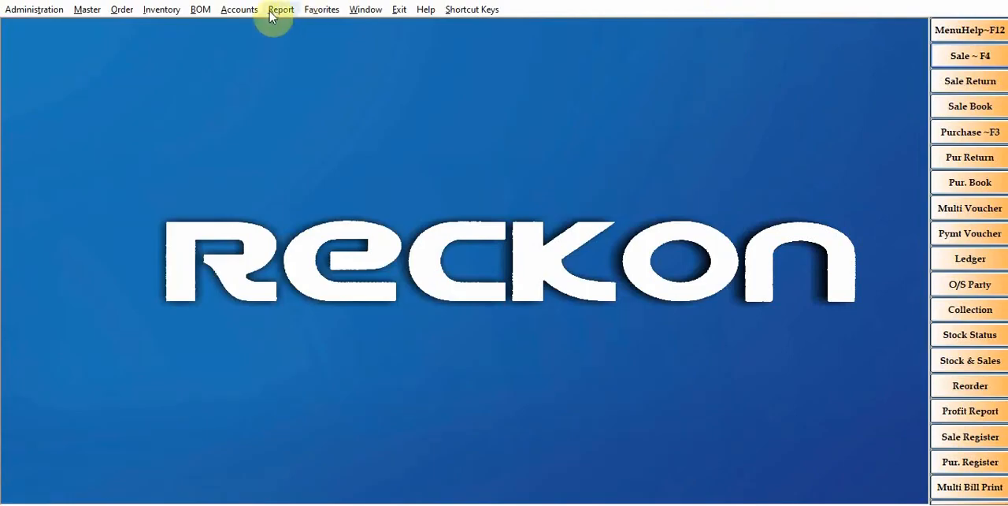
Load the sale history with the patient's mobile number as the filter and all other selections left at ALL
left_click(985, 56)
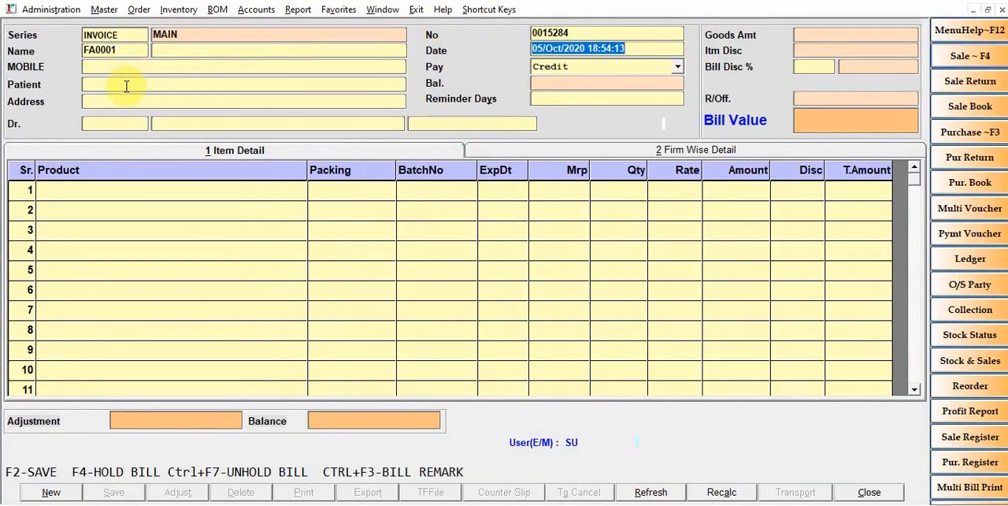
left_click(1003, 10)
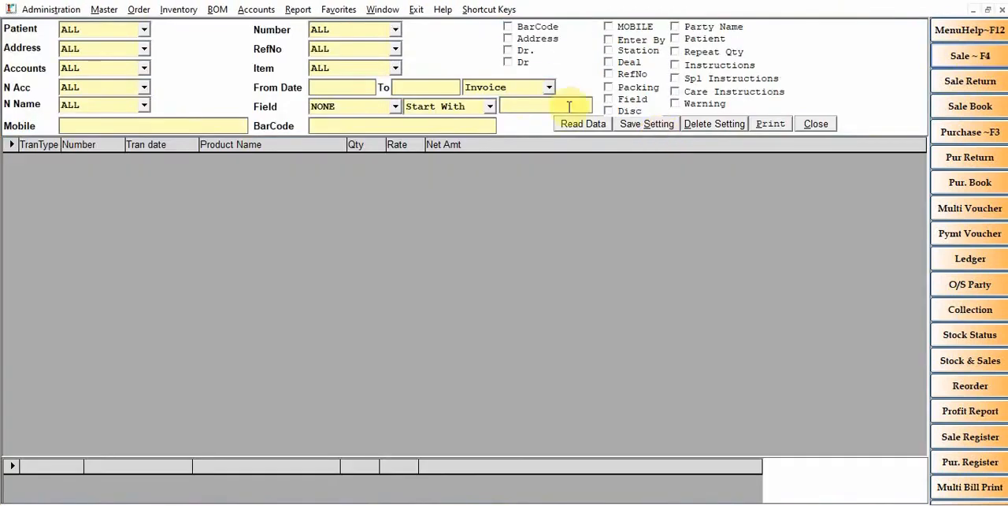
left_click(109, 35)
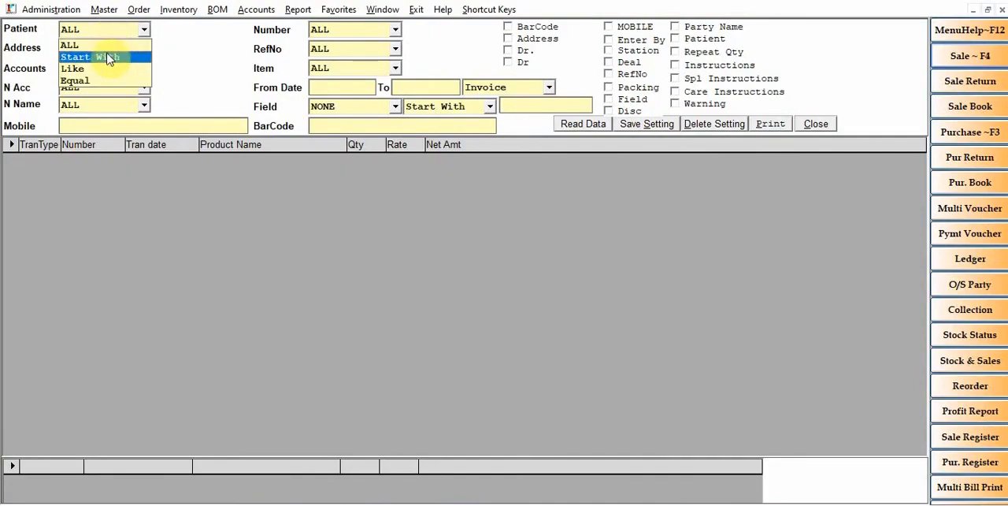
key("Escape")
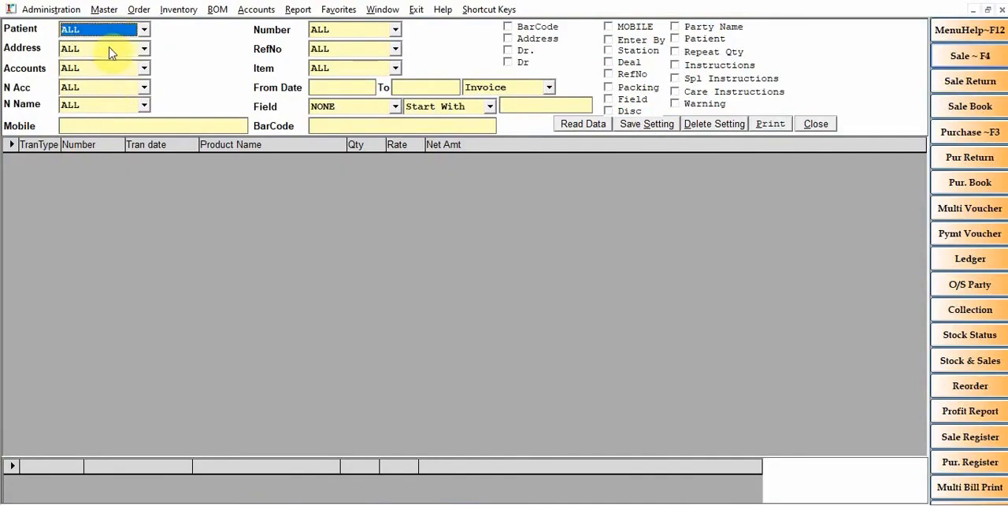
left_click(110, 126)
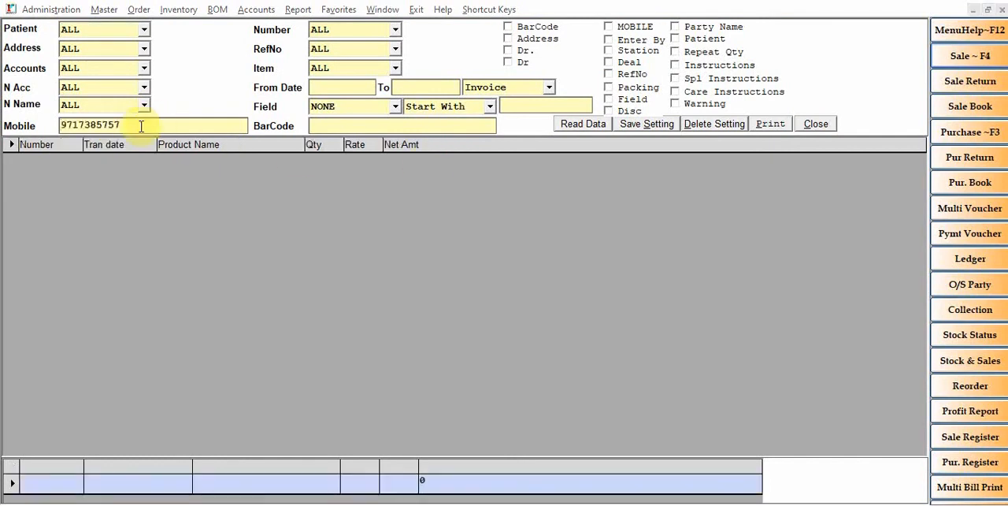
left_click(587, 126)
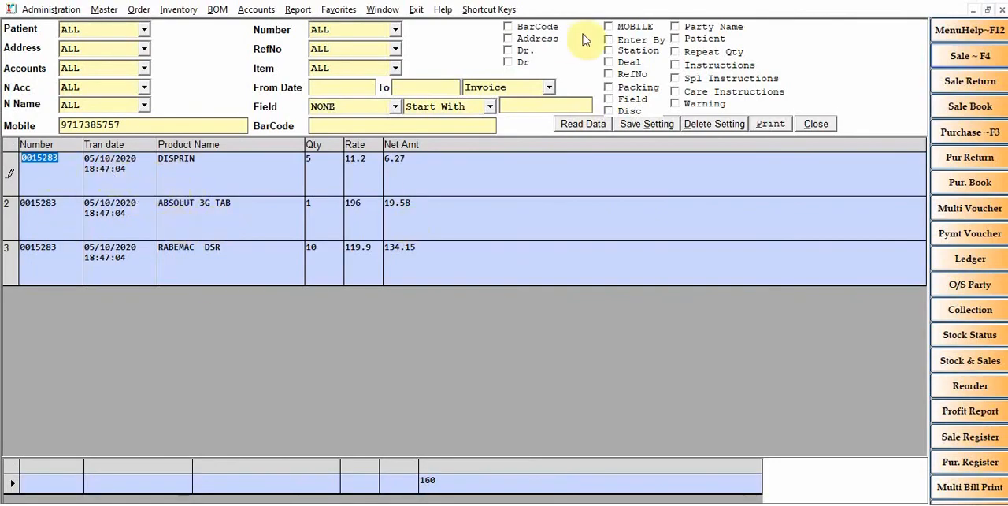
Show the MOBILE, Patient and Party Name columns in the sale history report
left_click(640, 27)
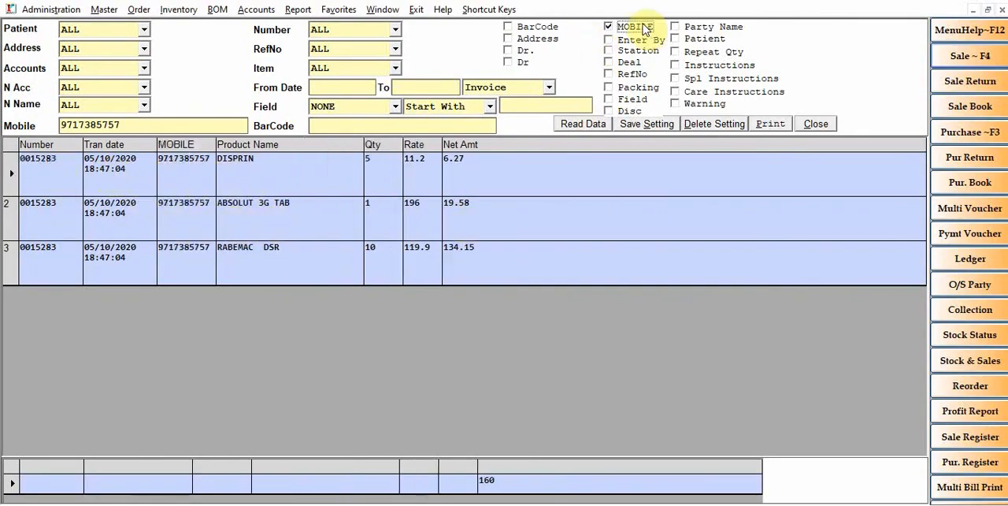
left_click(703, 38)
left_click(698, 28)
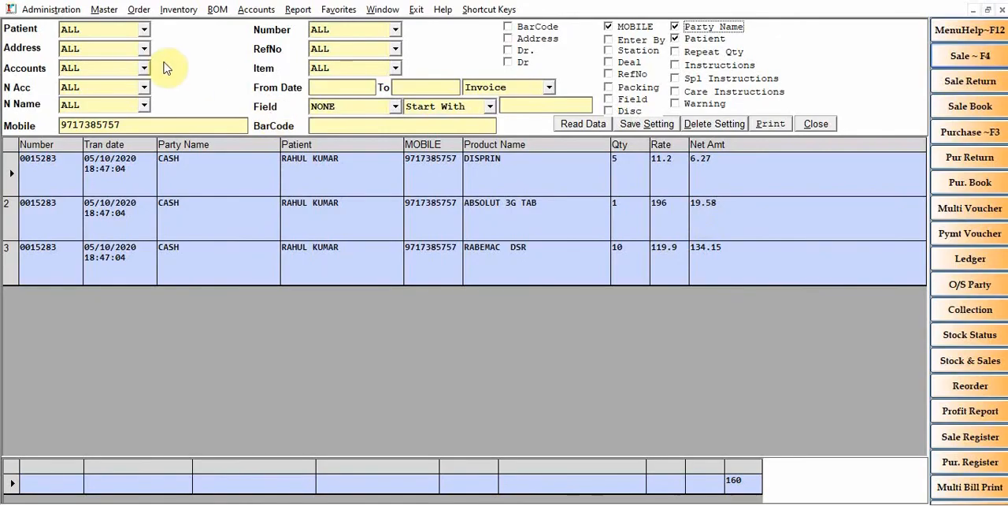
Set the Patient filter to Like with the patient's surname and reload the sale history
left_click(98, 32)
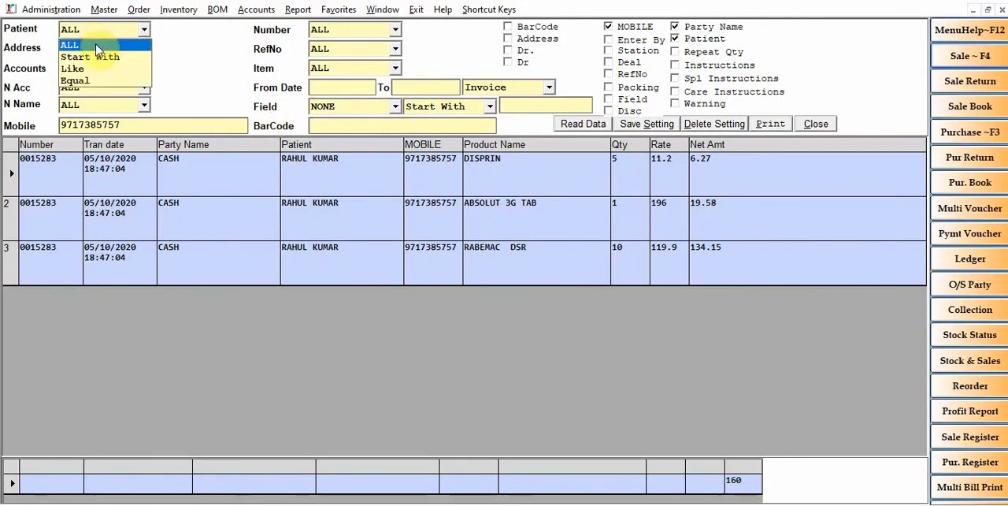
left_click(87, 67)
left_click(196, 28)
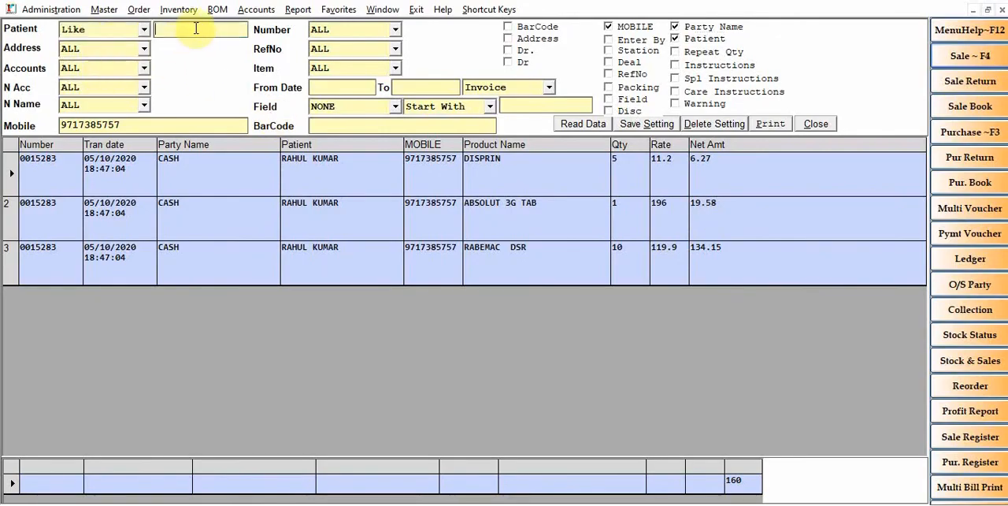
type("KUMAR")
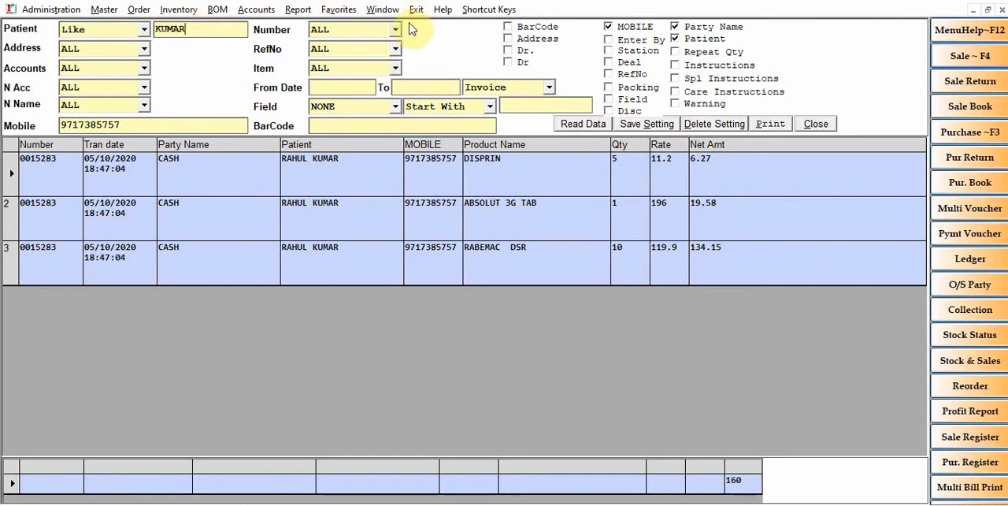
left_click(576, 126)
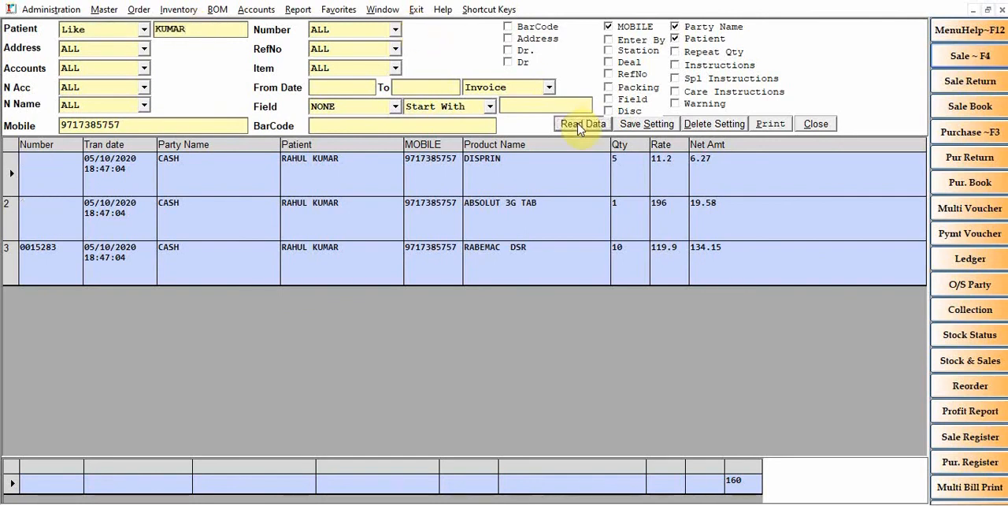
left_click(578, 126)
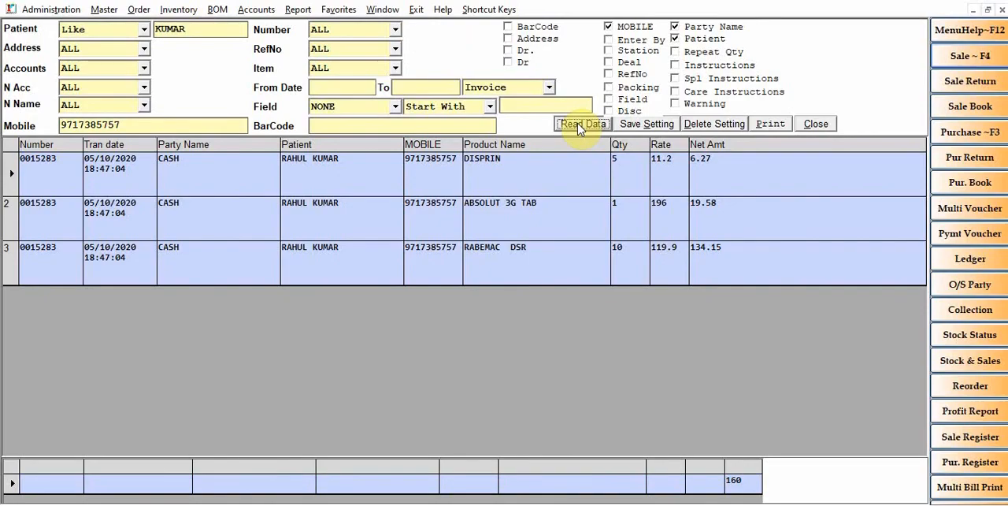
Replace the Patient filter text with part of a different patient's name and read the data again
double_click(195, 29)
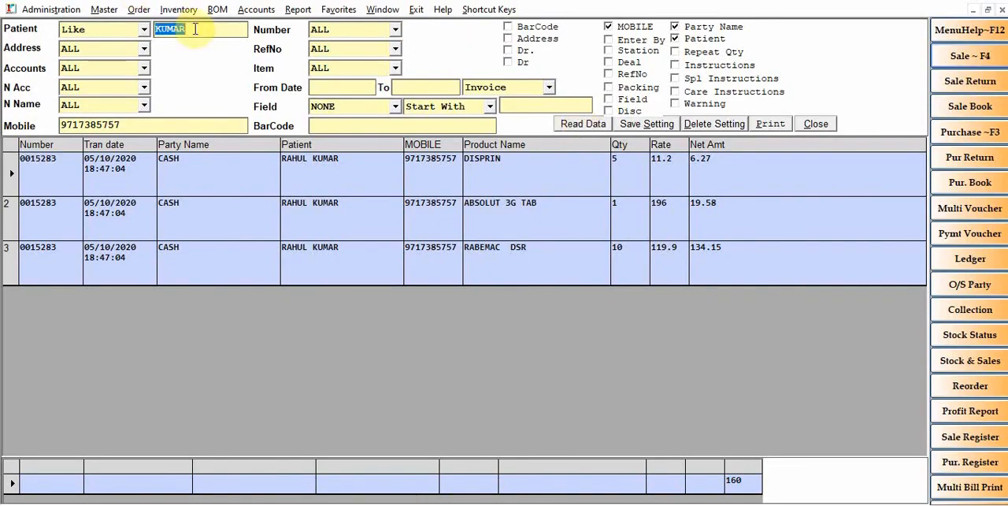
type("VIKAS")
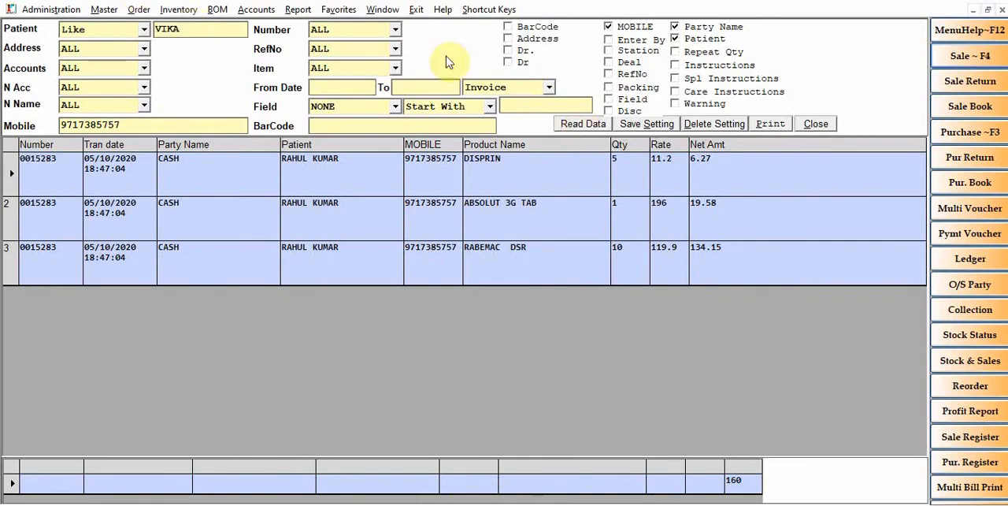
left_click(590, 125)
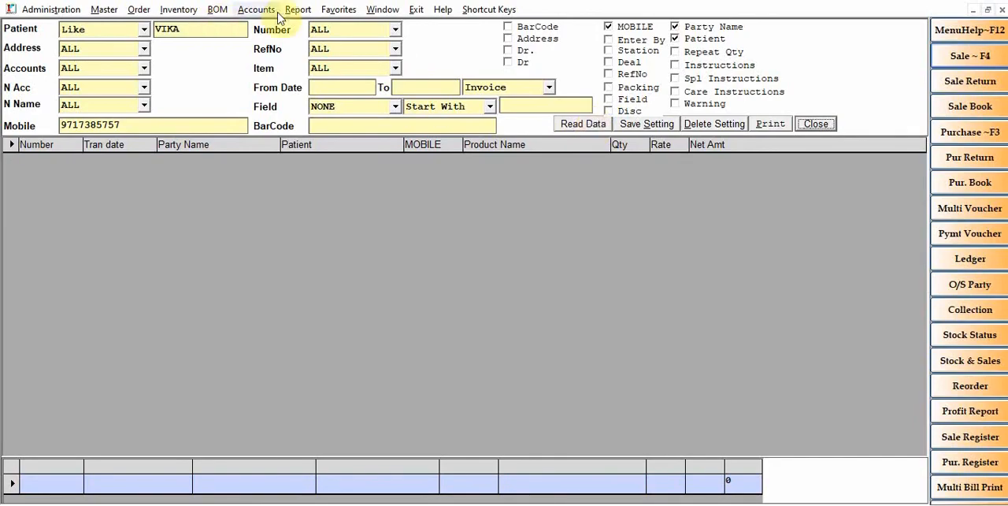
Clear the mobile number filter, load the history for another partial patient name, and close the report after reading
double_click(127, 129)
key("BackSpace")
double_click(190, 32)
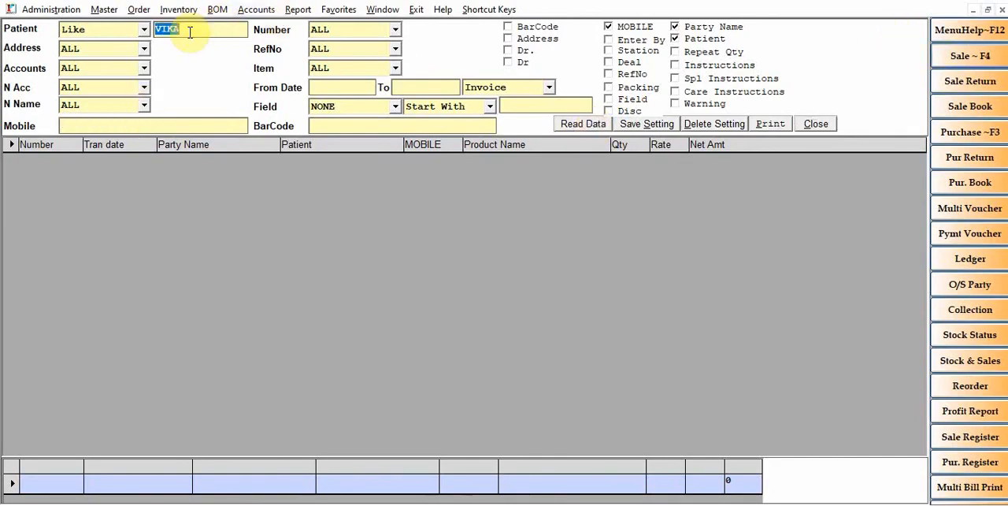
type("KISH")
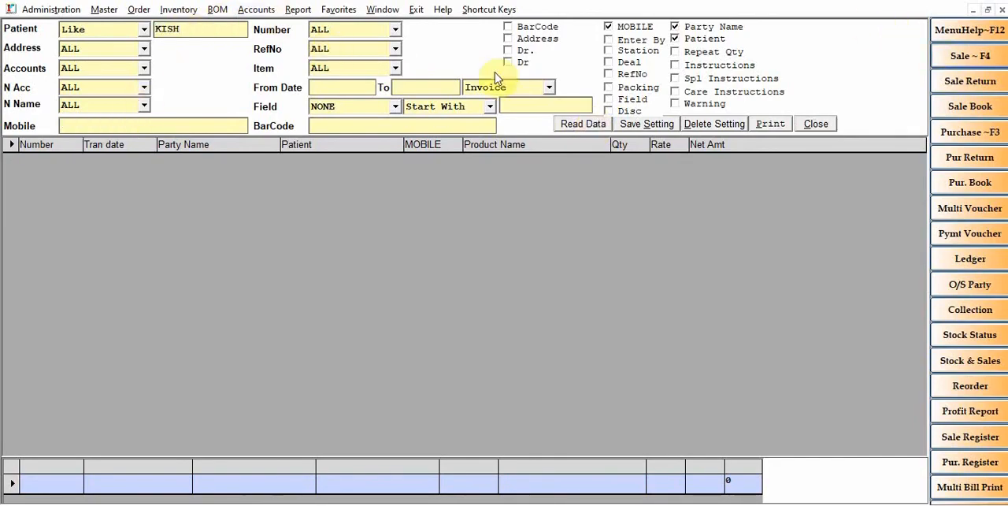
left_click(583, 125)
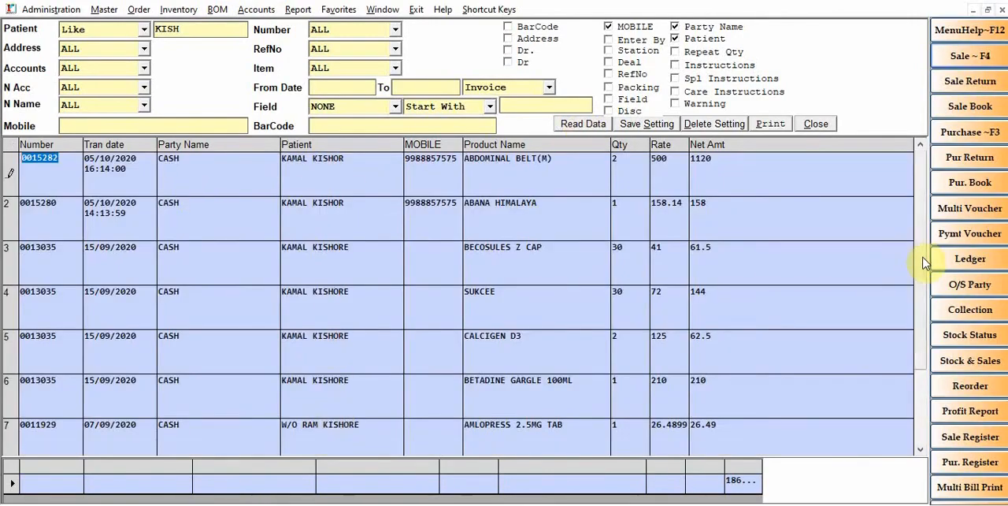
left_click_drag(931, 369, 914, 205)
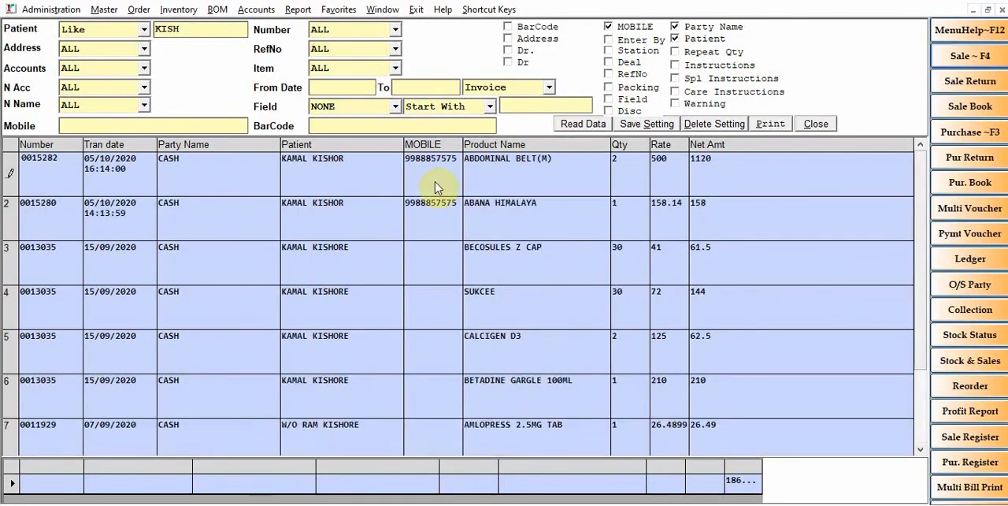
left_click(817, 126)
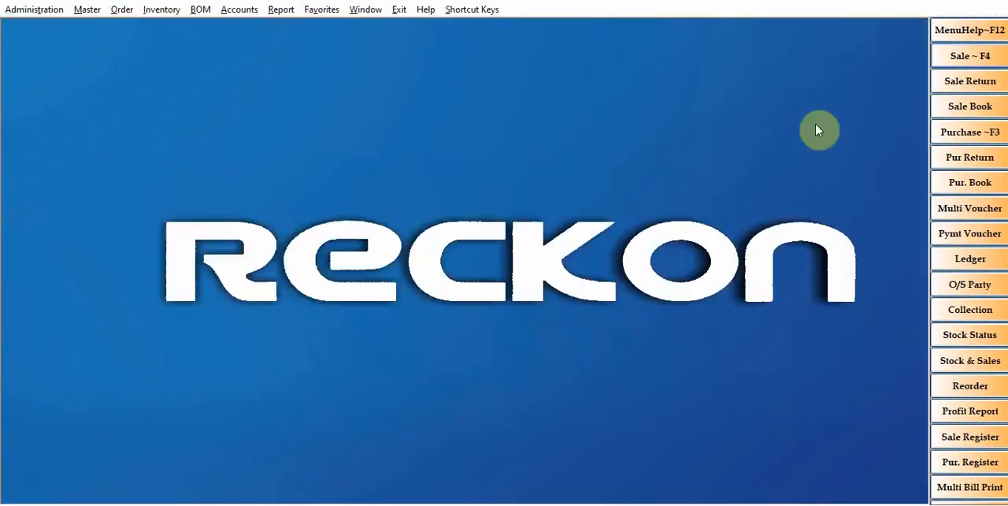
Start a new sale bill for the CASH account and open the item list for the first product line
left_click(947, 55)
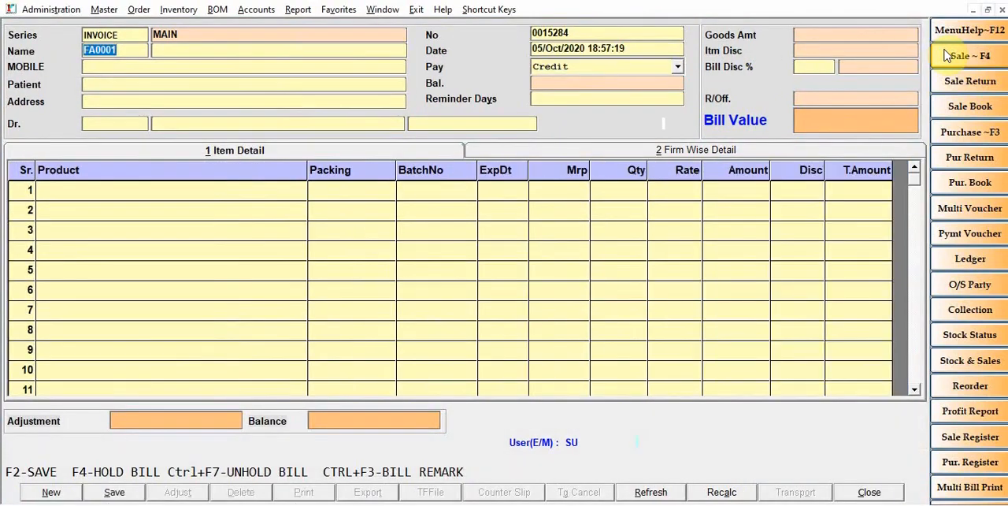
key("Return")
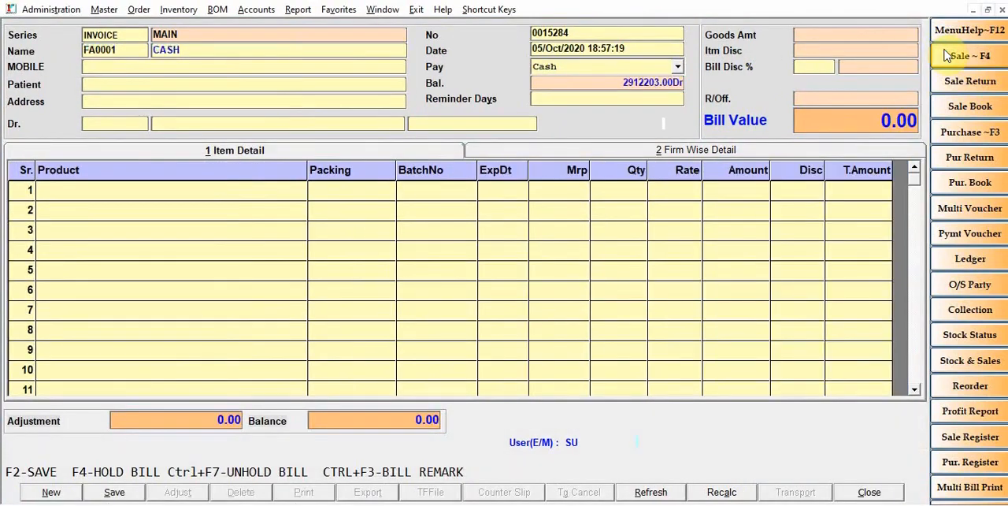
key("Return")
key("Return")
key("Return")
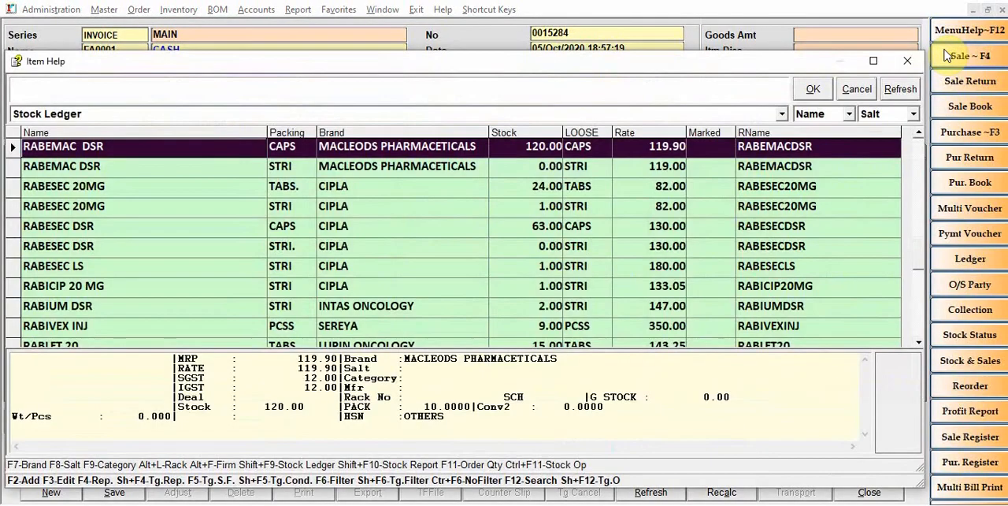
Mark the CIPLA item RABESEC 20MG with STRI packing for ordering in the item list
key("Down")
key("Down")
key("Down")
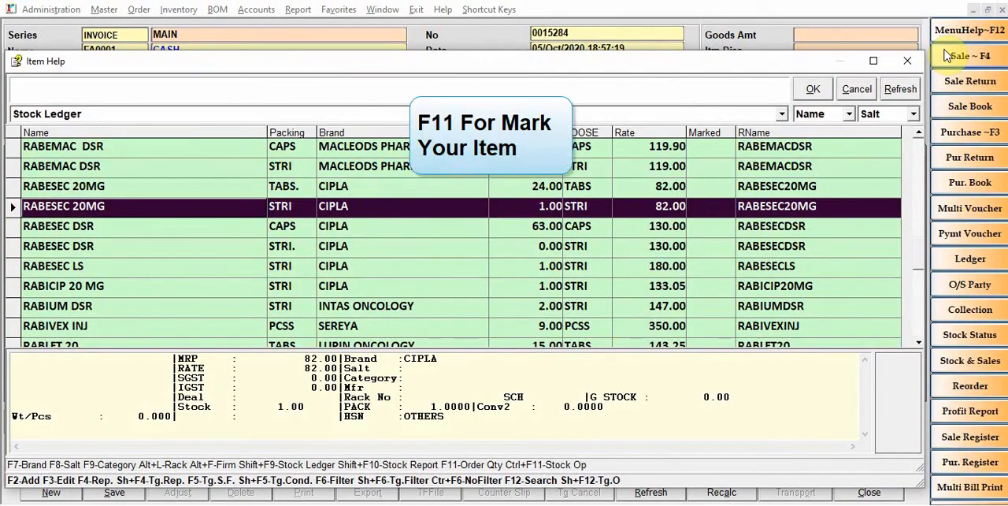
key("F11")
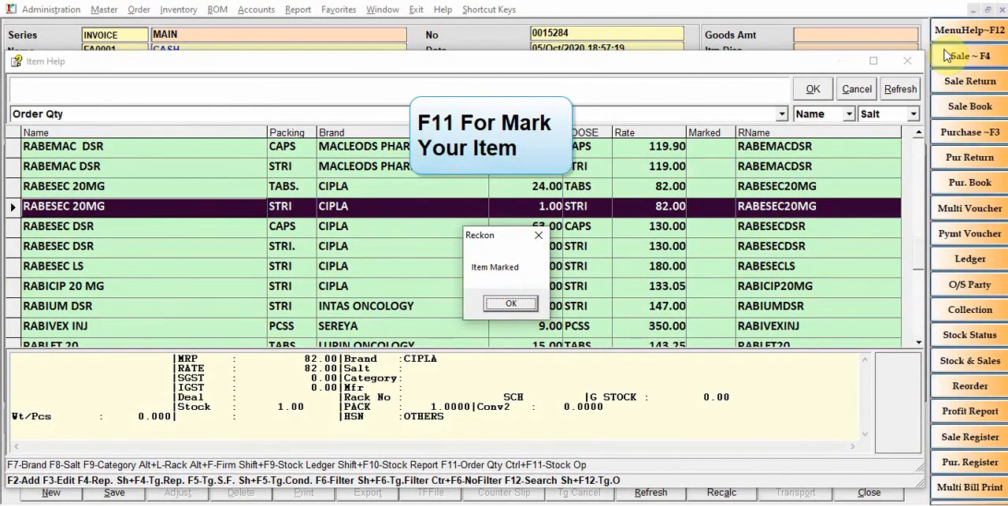
key("Return")
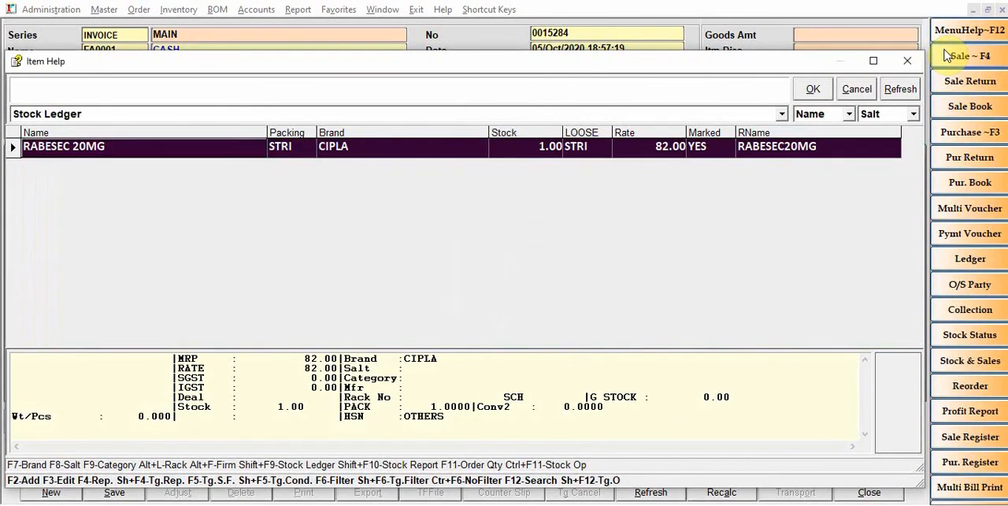
Mark ACCU CHEK (LENCET 25) for ordering and close the item list
key("Down")
key("Down")
key("Down")
key("Down")
key("Down")
key("Down")
key("Down")
key("Down")
key("Down")
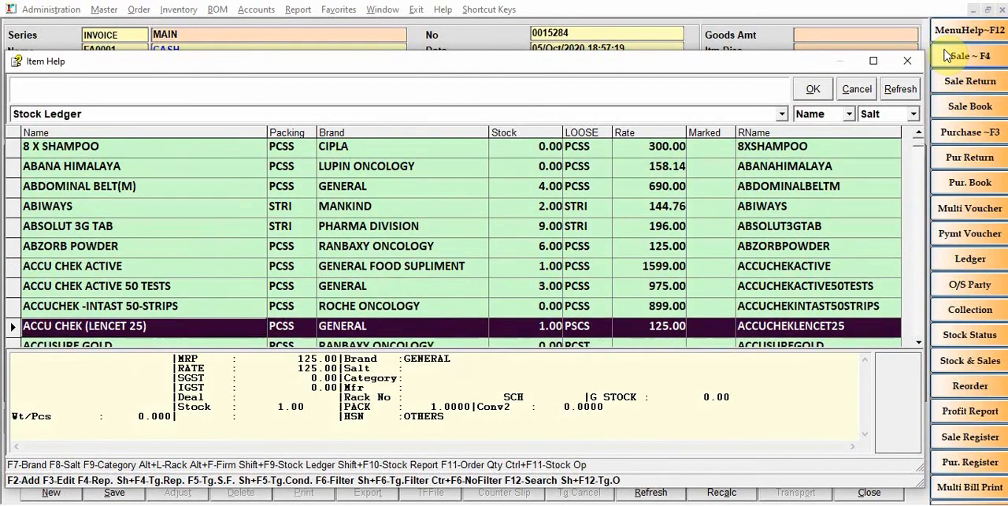
key("Down")
key("Down")
key("Down")
key("Up")
key("Up")
key("Up")
key("Up")
key("Up")
key("Up")
key("Up")
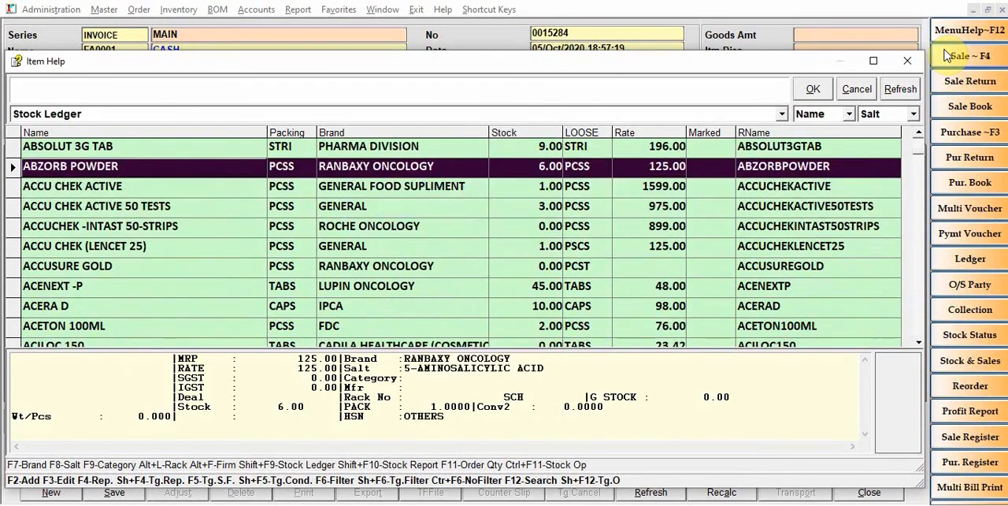
key("Up")
key("Up")
key("Up")
key("Up")
key("Up")
key("Down")
key("Down")
key("Down")
key("Down")
key("Down")
key("Down")
key("Down")
key("Down")
key("Down")
key("F11")
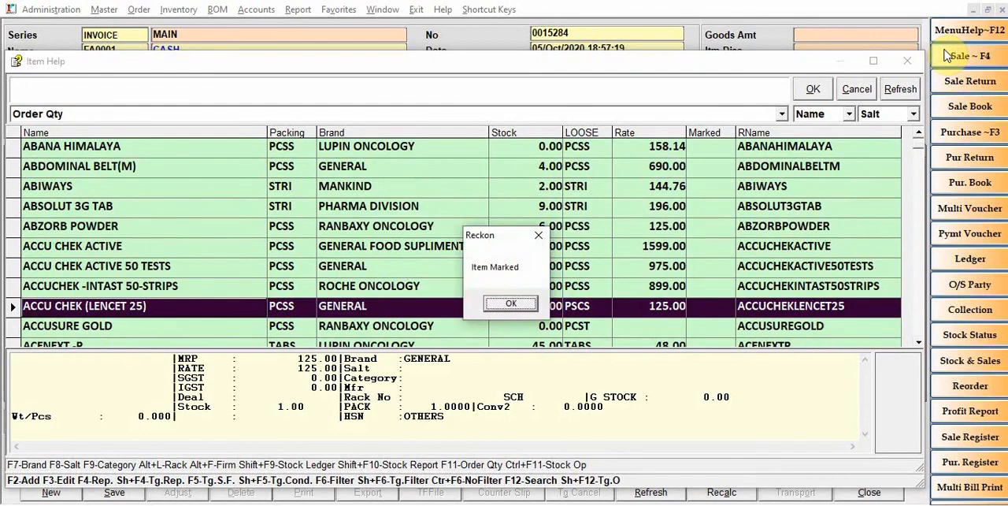
key("Return")
key("Escape")
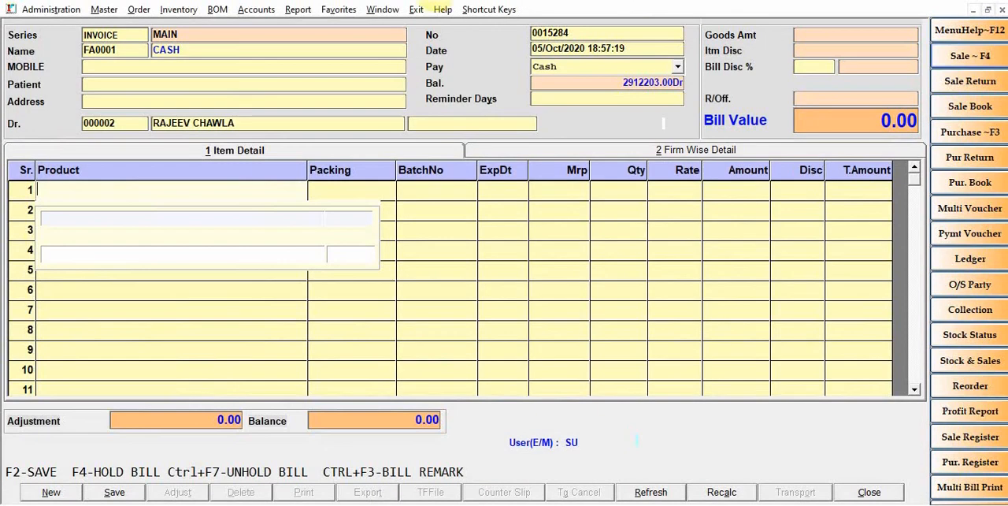
Start a retail order entry and load the Marked items into it, with all other item selections at ALL
left_click(136, 11)
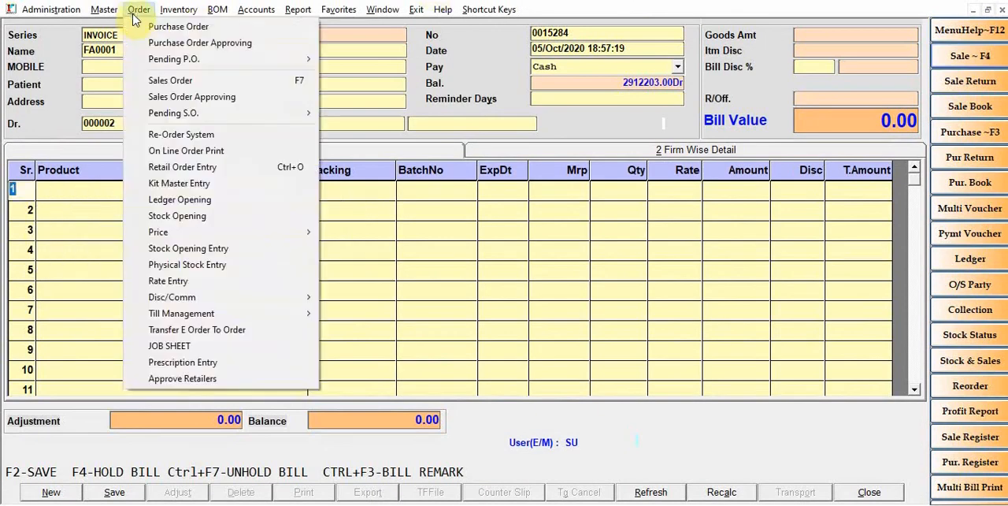
left_click(193, 167)
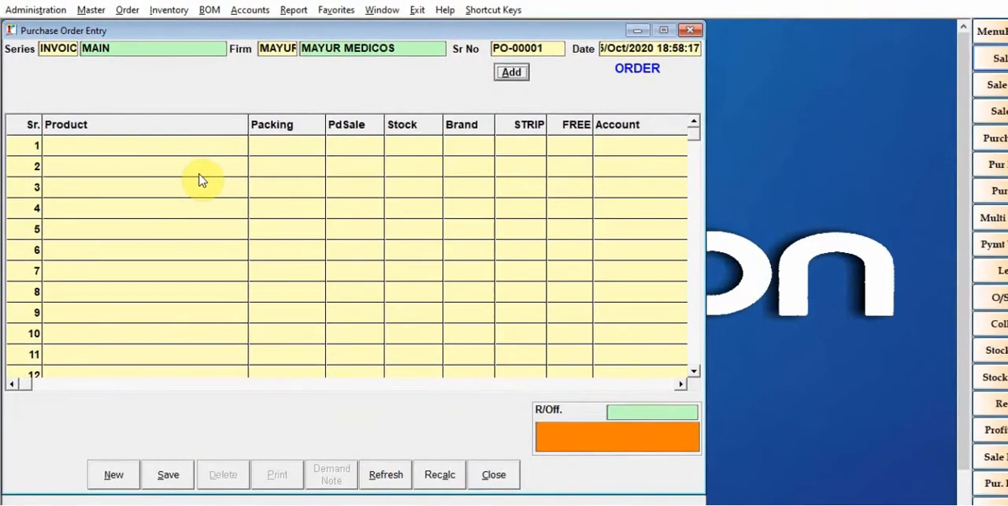
key("Return")
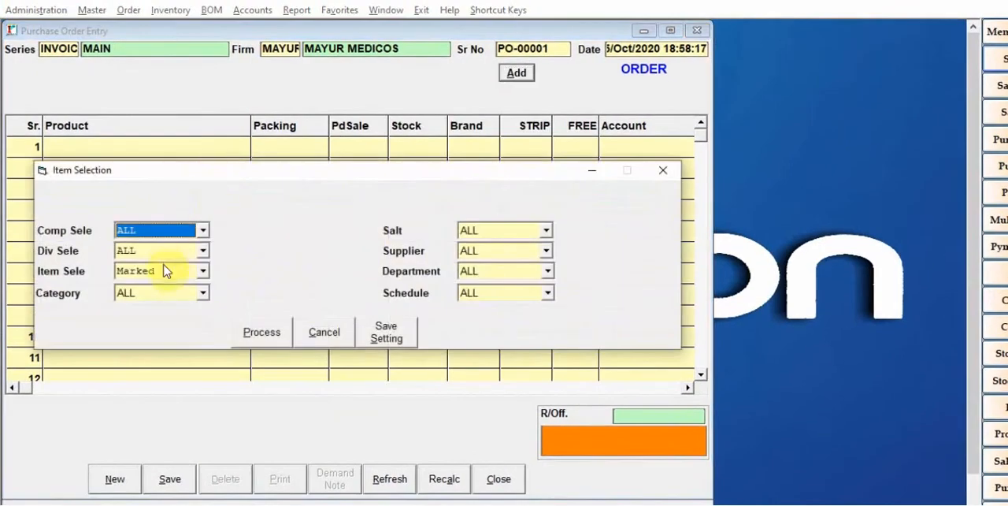
left_click(263, 334)
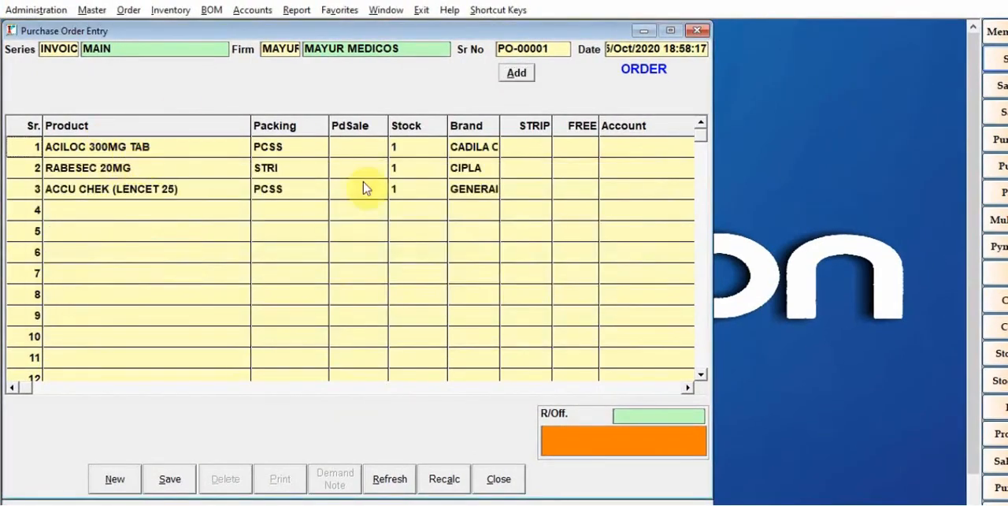
left_click(526, 145)
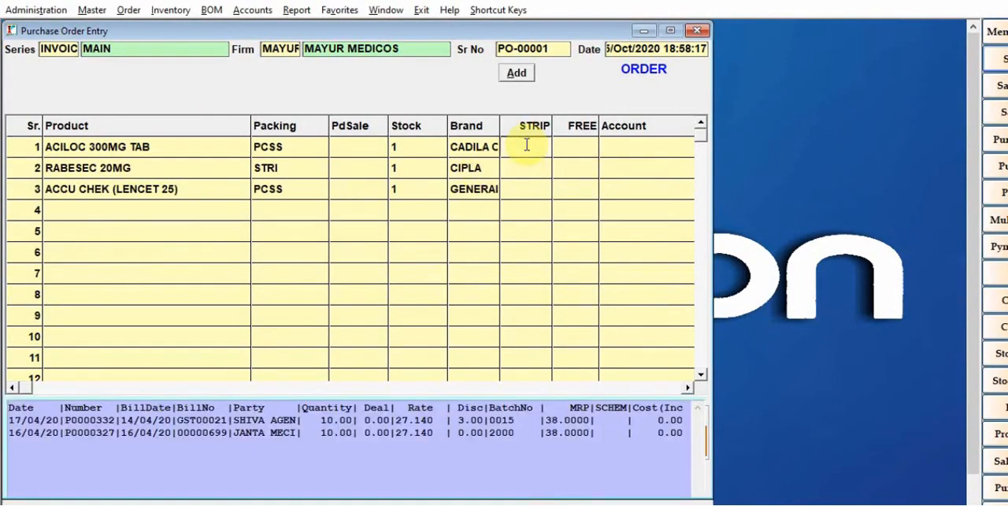
type("5")
key("Return")
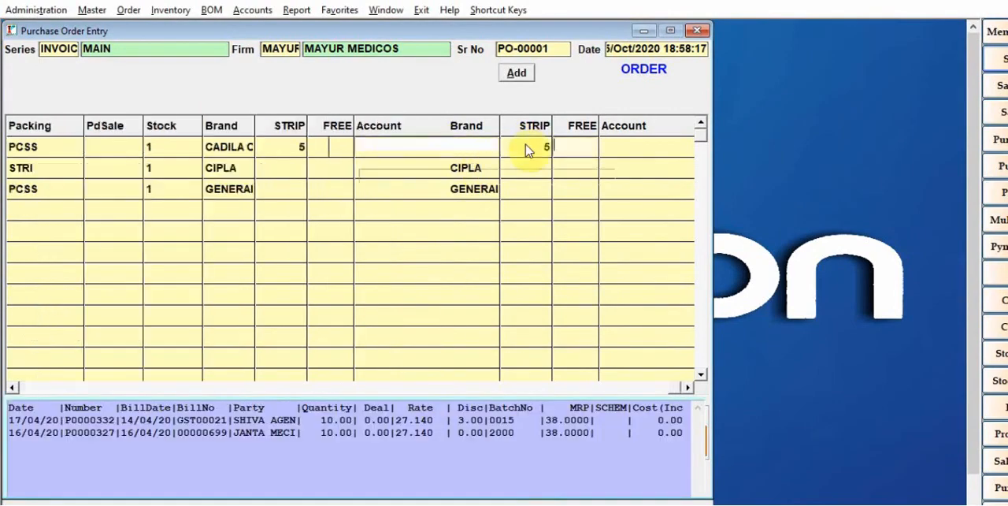
key("Return")
key("Escape")
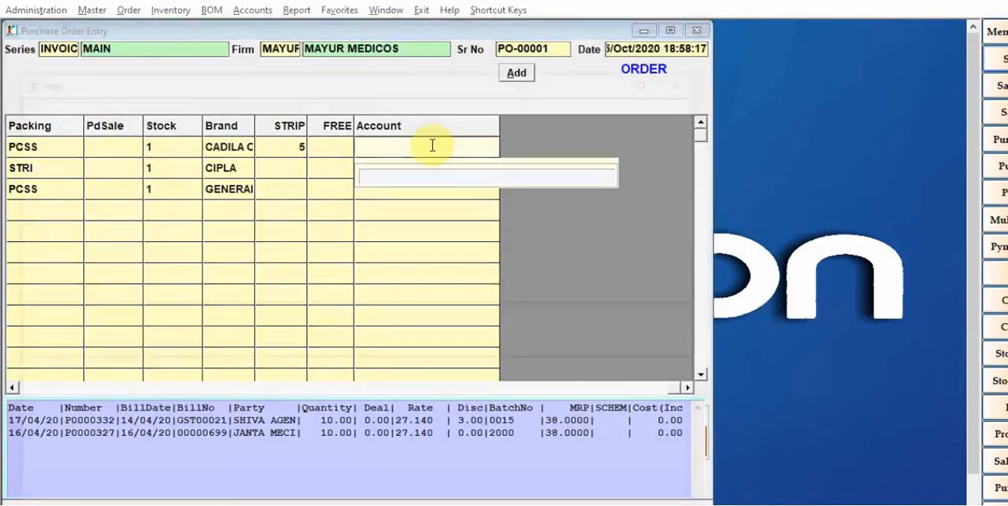
key("Return")
key("Escape")
key("Escape")
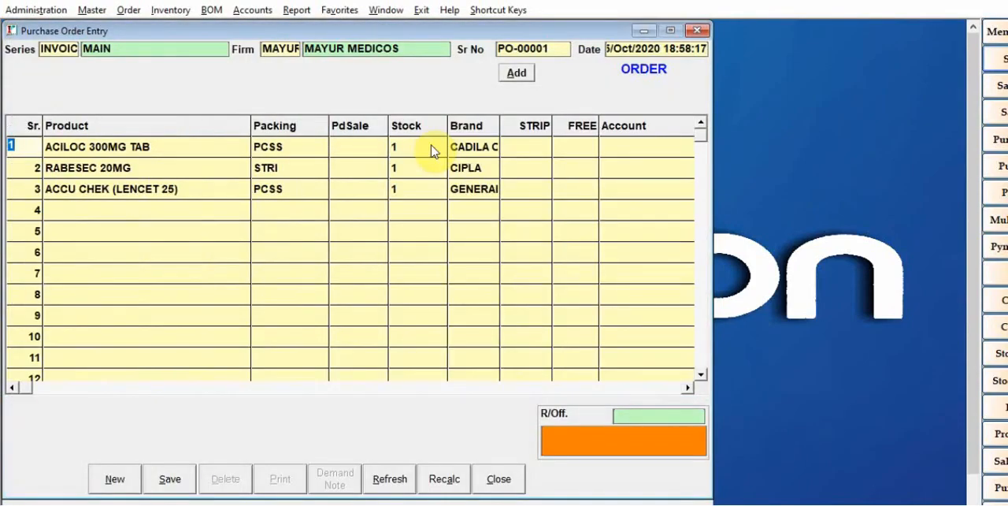
Set the STRIP order quantities to 5 for ACILOC 300MG TAB, 2 for RABESEC 20MG and 2 for ACCU CHEK (LENCET 25)
left_click(529, 147)
type("5")
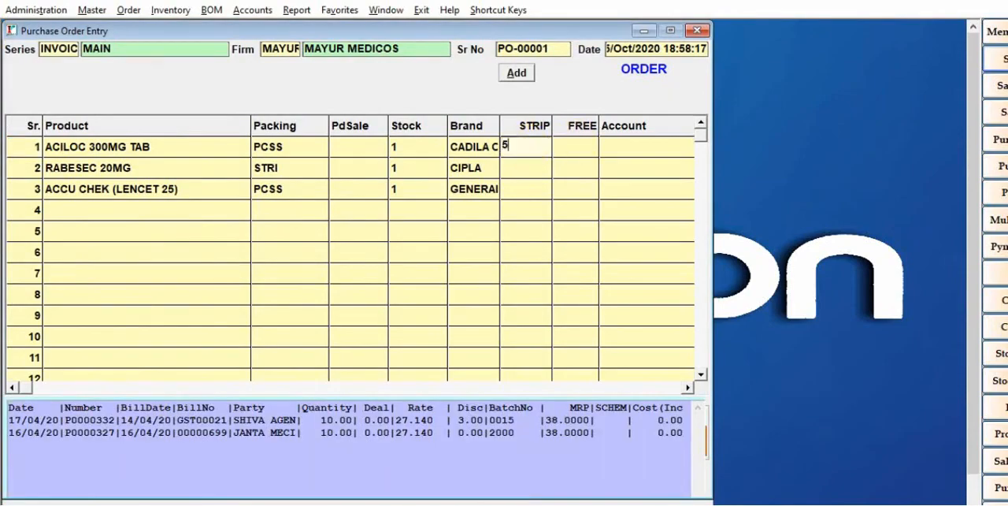
left_click(525, 170)
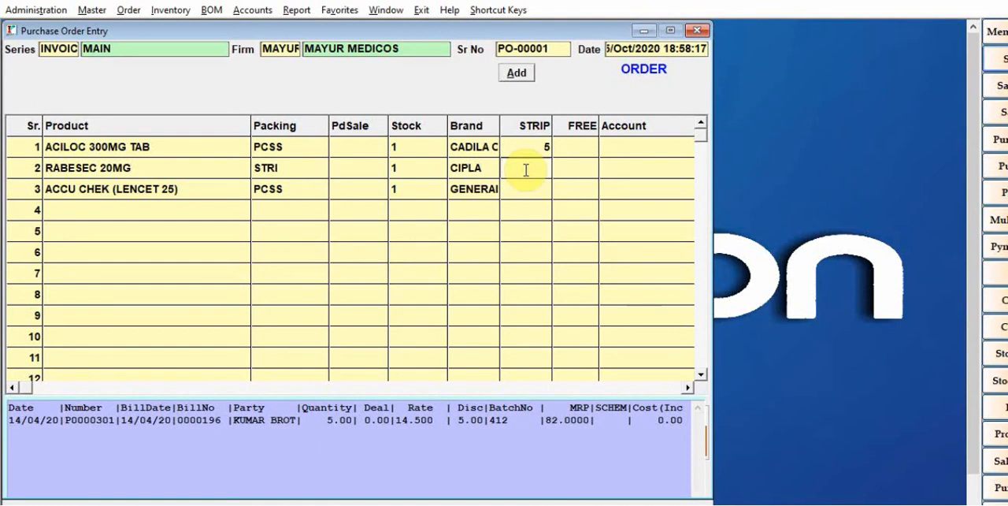
type("2")
left_click(536, 197)
type("2")
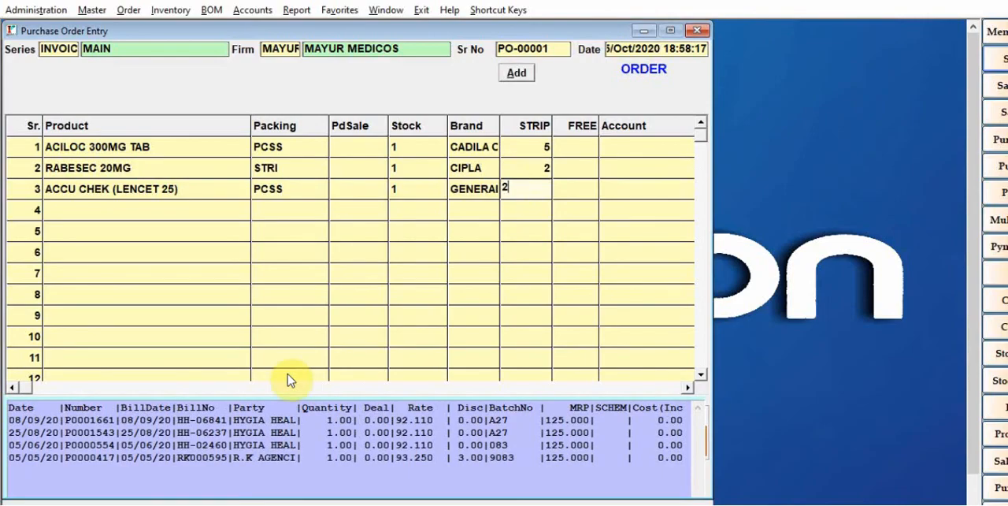
key("Return")
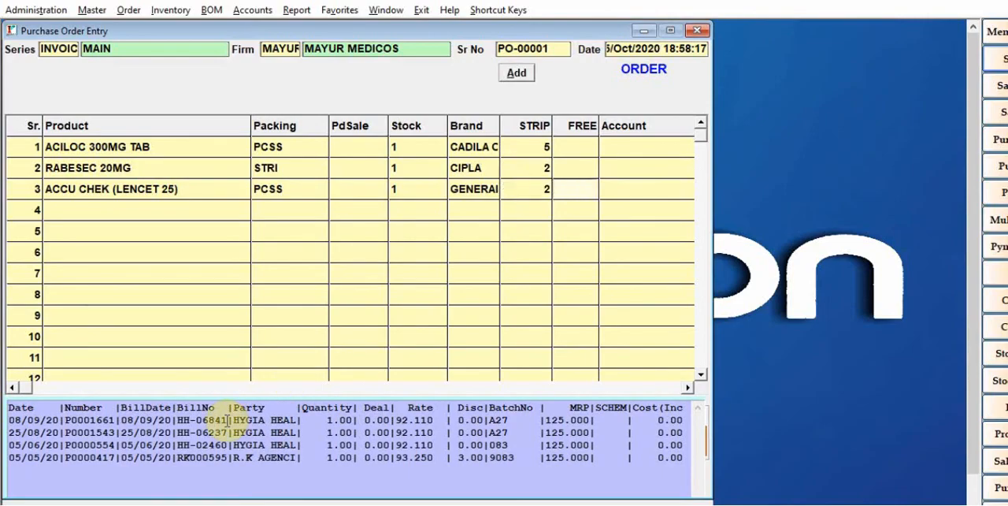
Save the purchase order and preview its demand note indexed by ACCOUNTS for all parties
left_click(29, 211)
left_click(168, 480)
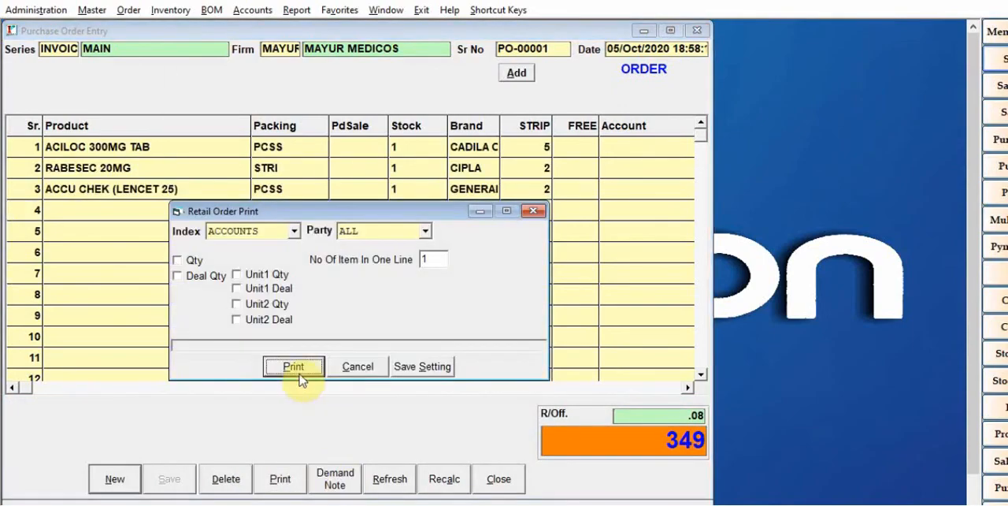
left_click(298, 369)
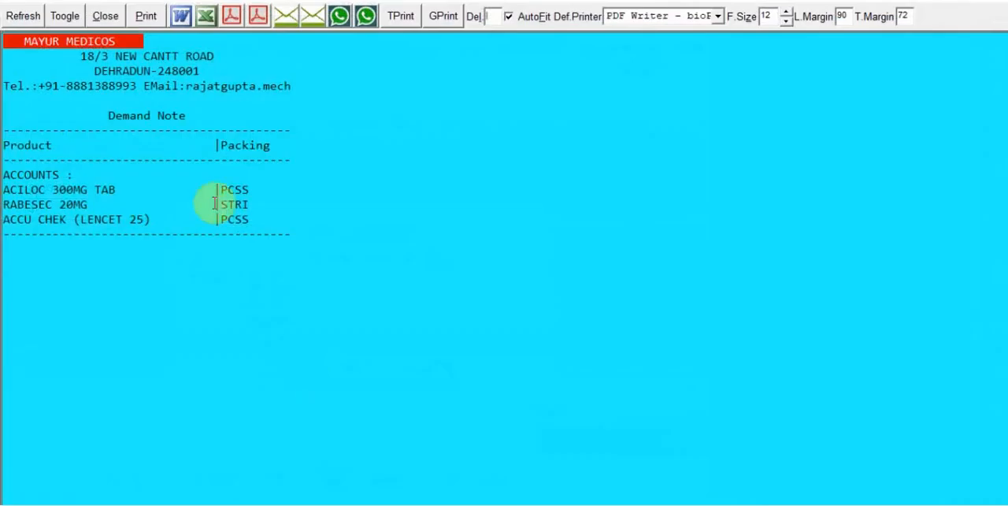
key("Escape")
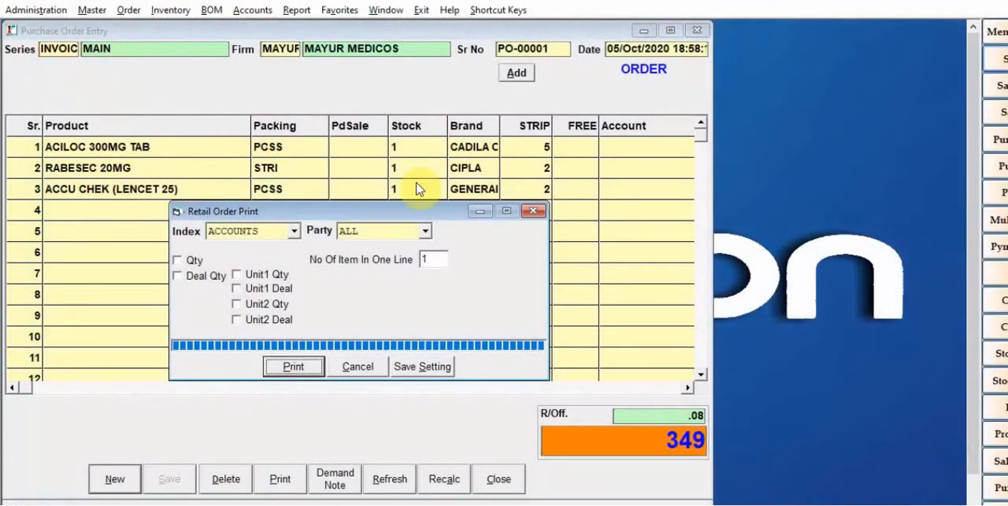
Include Qty and Unit1 Qty in the retail order print and preview the demand note with them
left_click(194, 262)
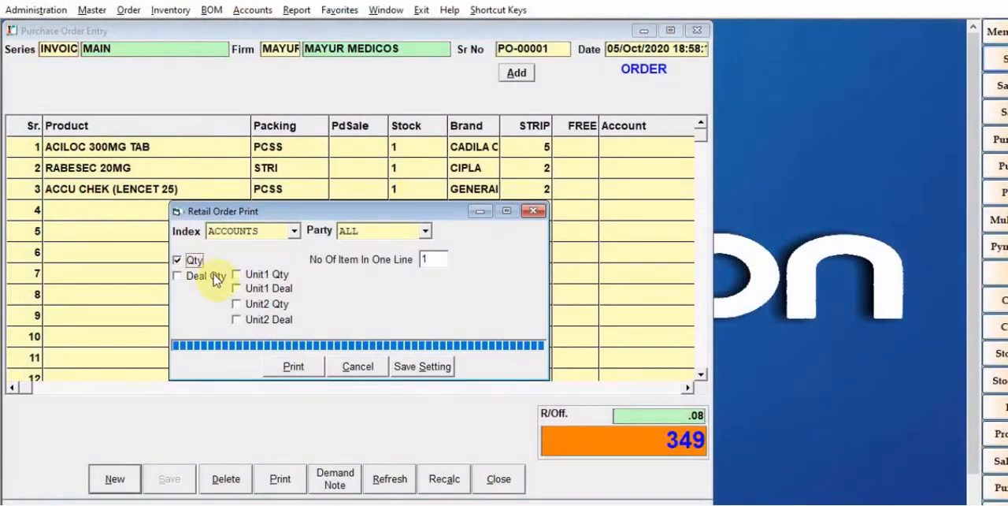
left_click(294, 232)
left_click(295, 233)
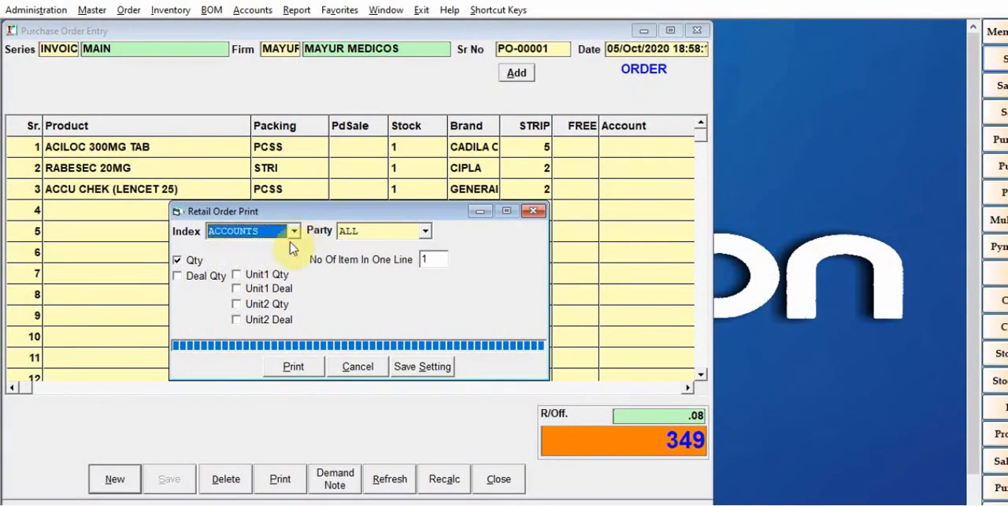
left_click(272, 274)
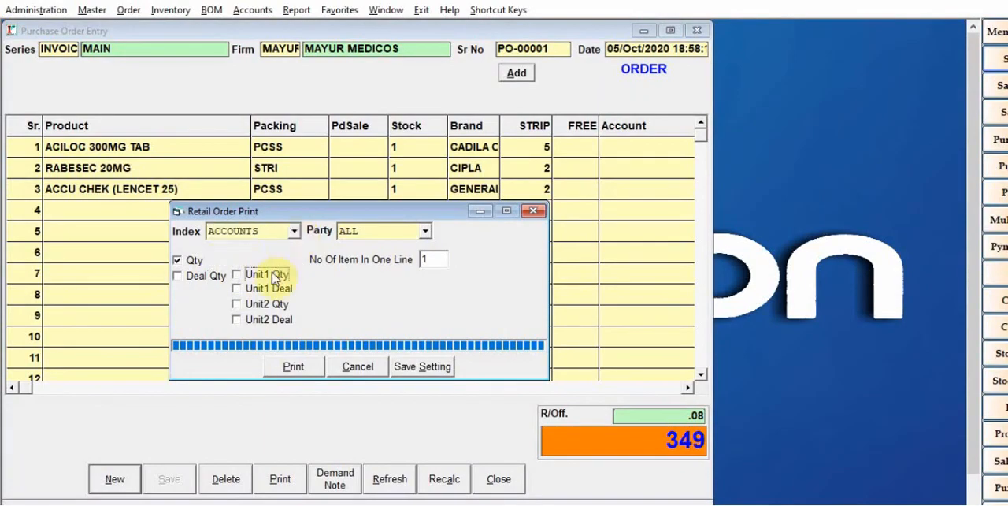
left_click(293, 367)
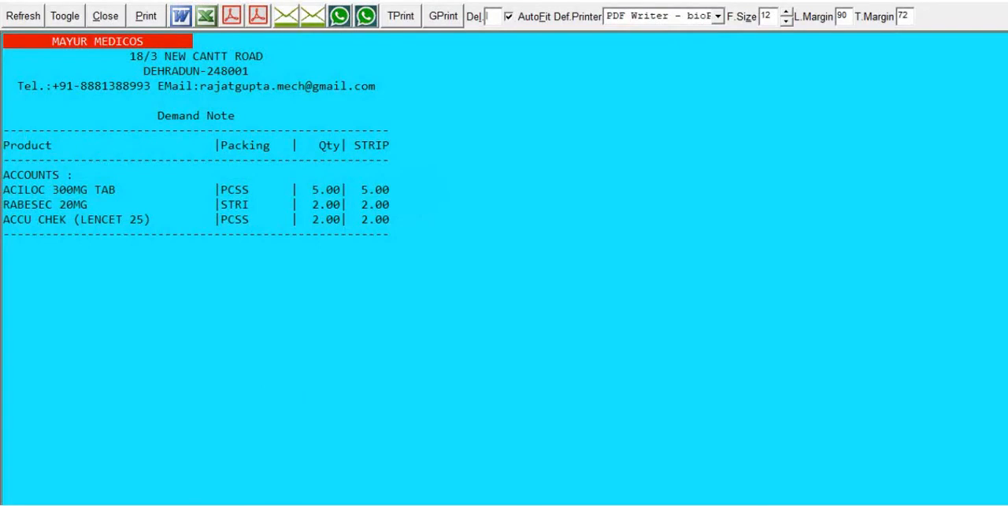
key("Escape")
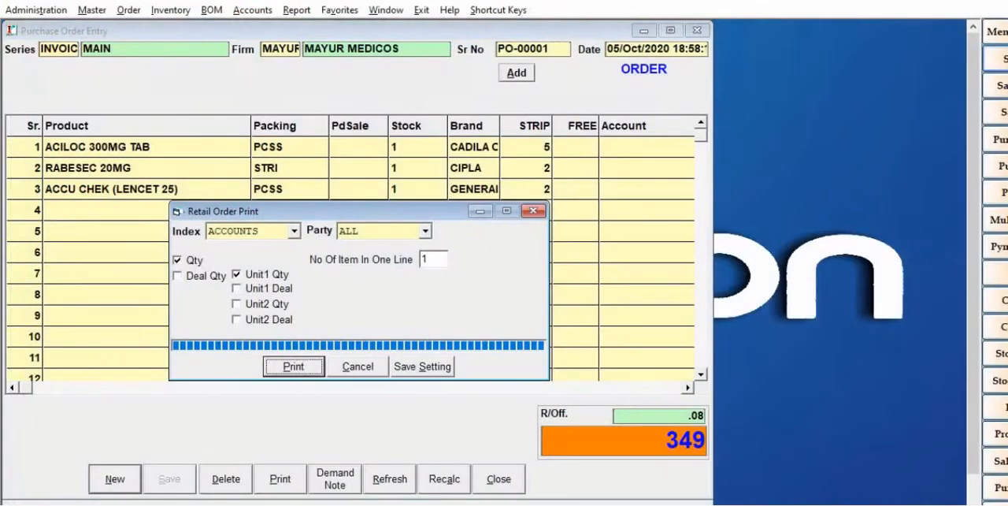
Close the retail order print settings, the purchase order entry and the open sale bill
left_click(535, 212)
left_click(697, 30)
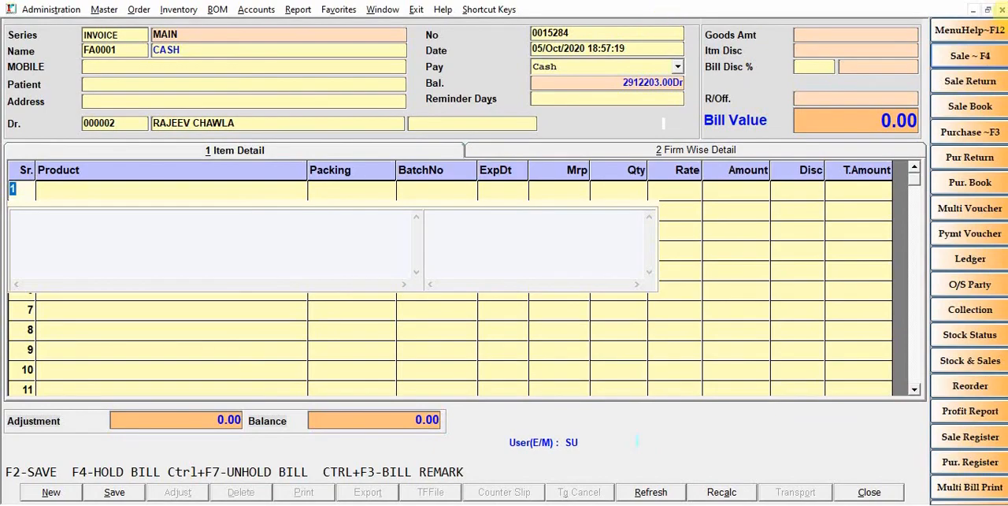
left_click(1002, 10)
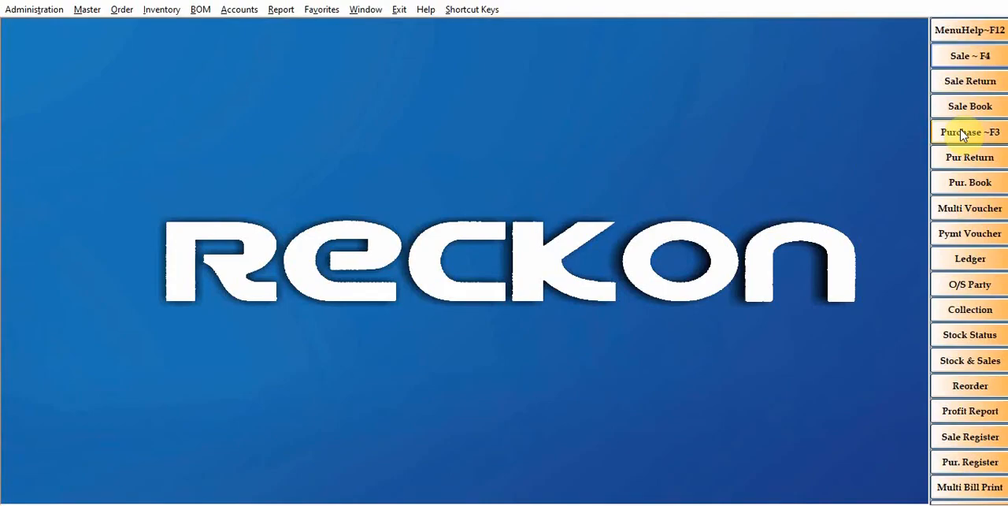
left_click(964, 133)
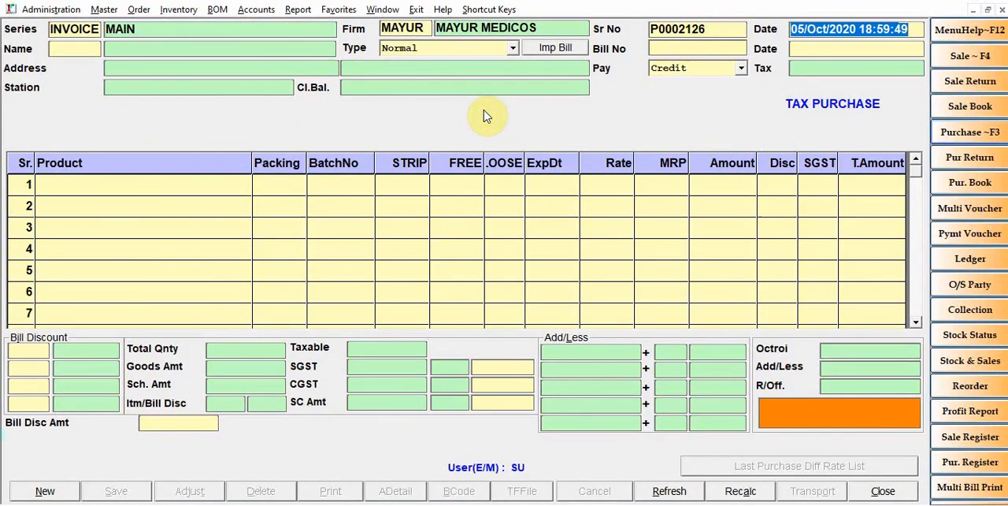
left_click(1004, 13)
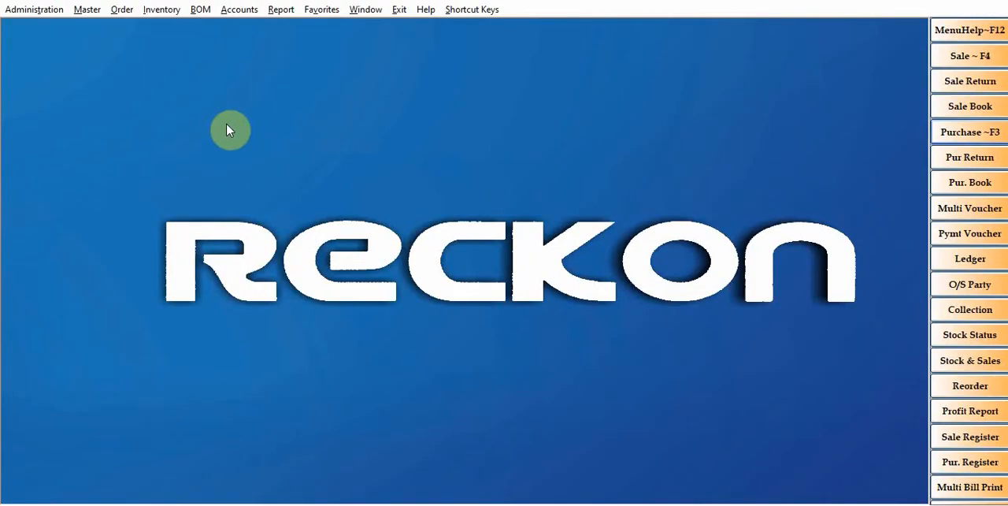
left_click(275, 13)
left_click(685, 124)
Start a new sale bill for the CASH account and fill in the patient's details by looking up the mobile number
left_click(971, 58)
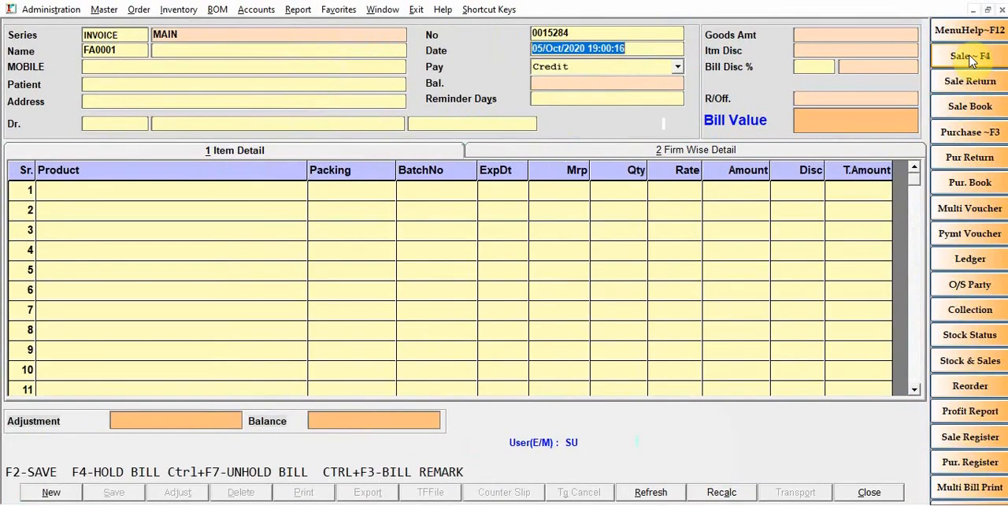
key("Return")
key("Return")
key("Return")
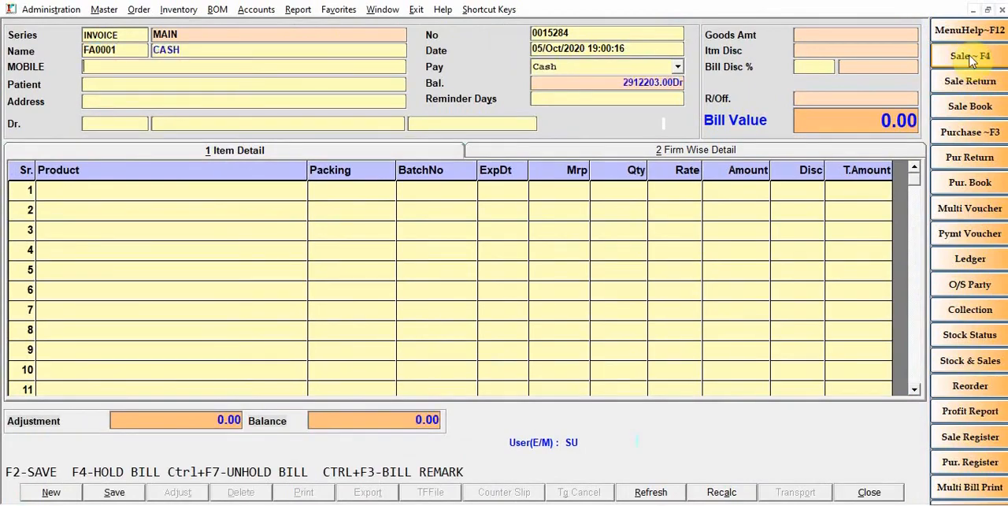
type("97")
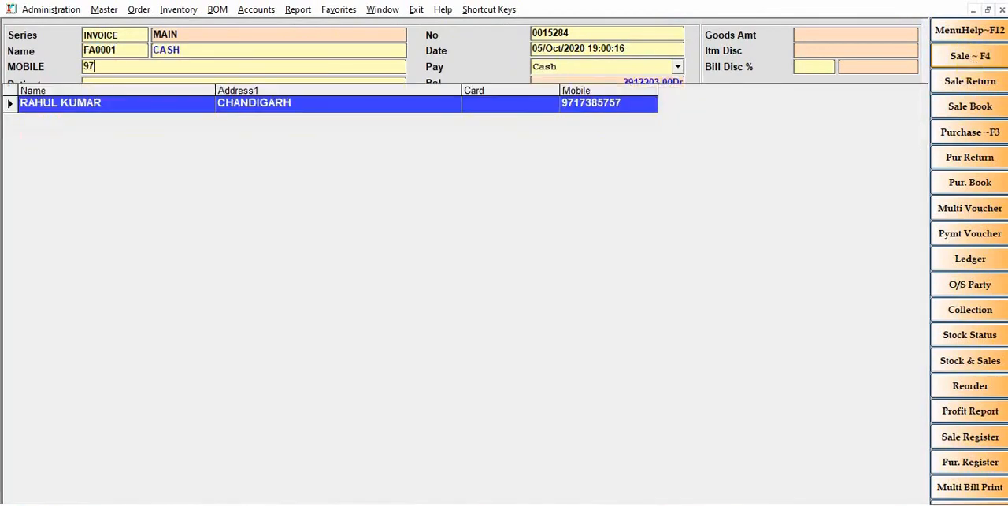
key("Return")
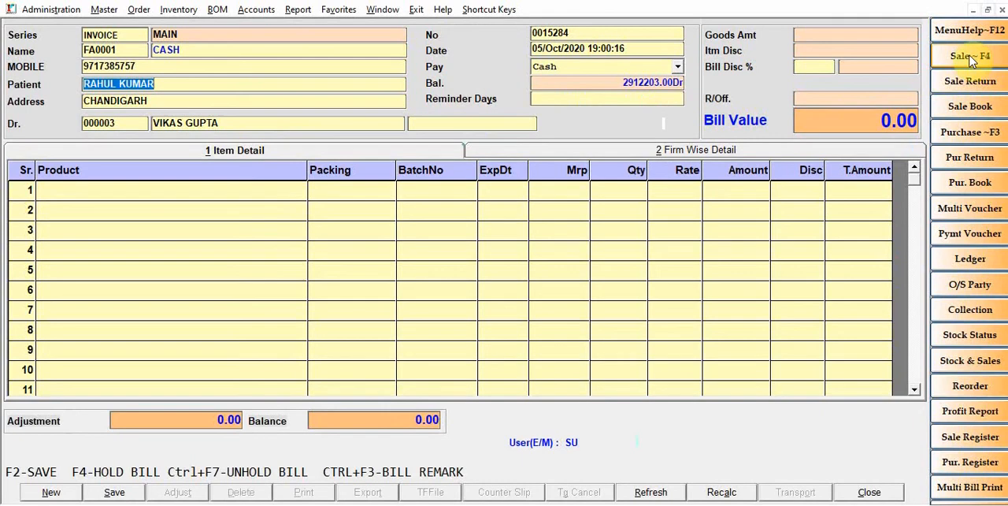
Open the item list for the first product line and search for COL to find COLDFRESH PRO
key("Return")
key("Return")
key("Return")
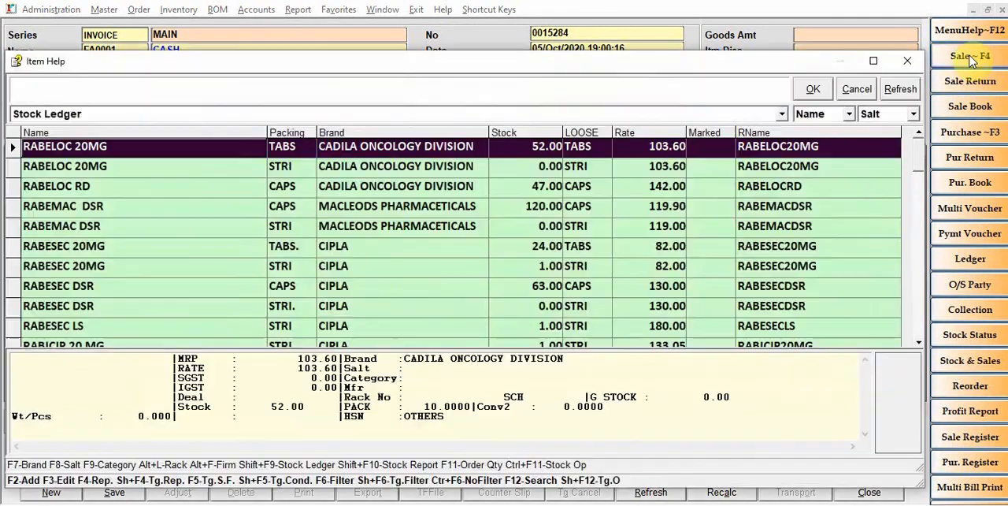
key("Down")
key("Down")
key("Down")
key("Down")
key("Down")
key("Down")
key("Down")
key("Down")
key("Down")
key("Down")
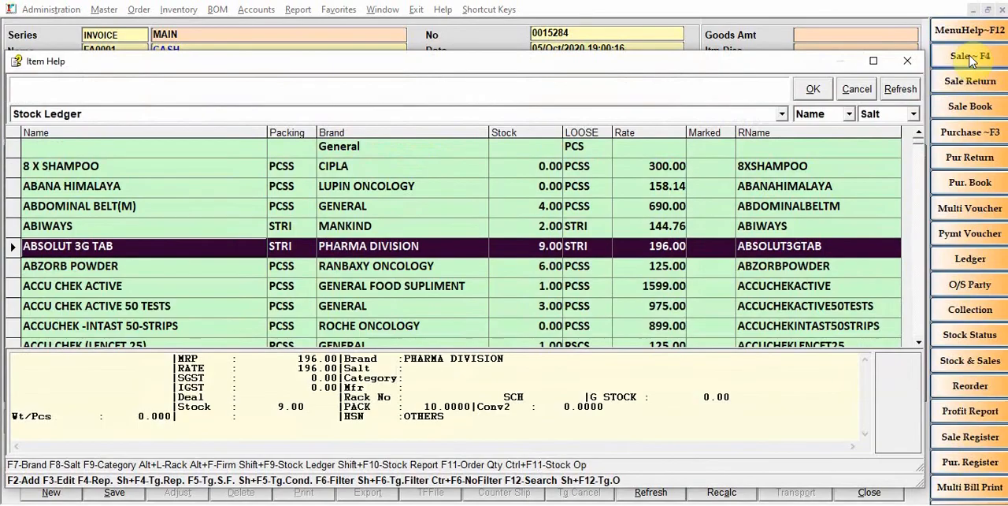
key("Up")
key("Up")
type("COL")
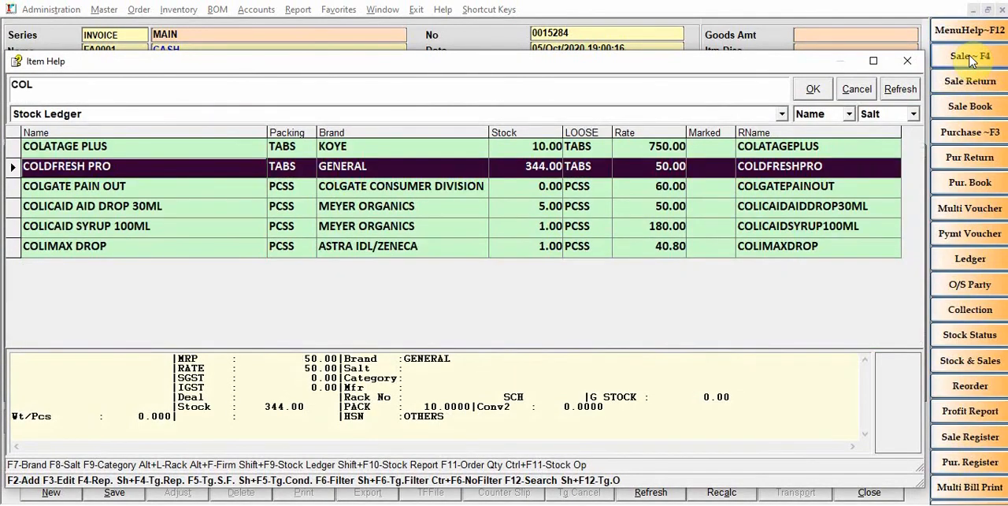
Edit the COLDFRESH PRO item record to set its schedule to NRX, leave the category empty, and save it
key("F3")
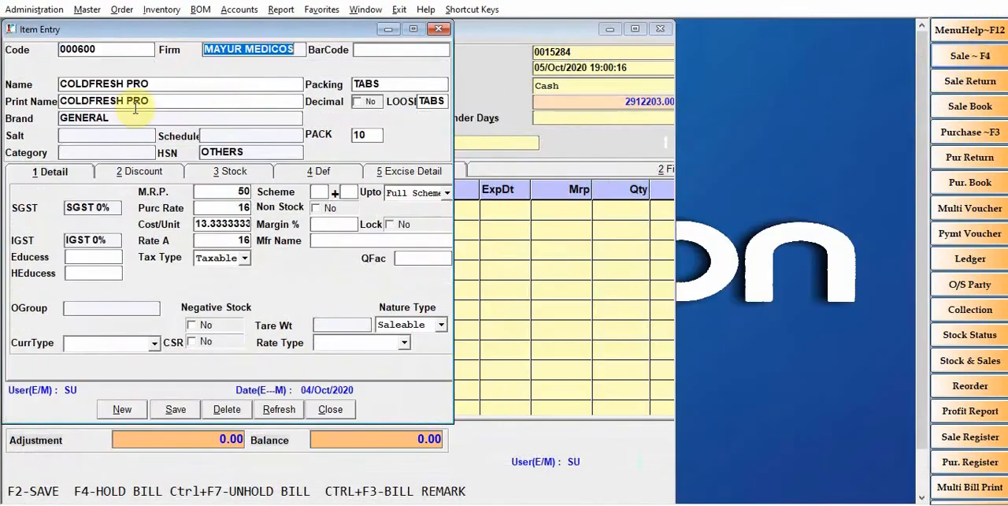
left_click(226, 134)
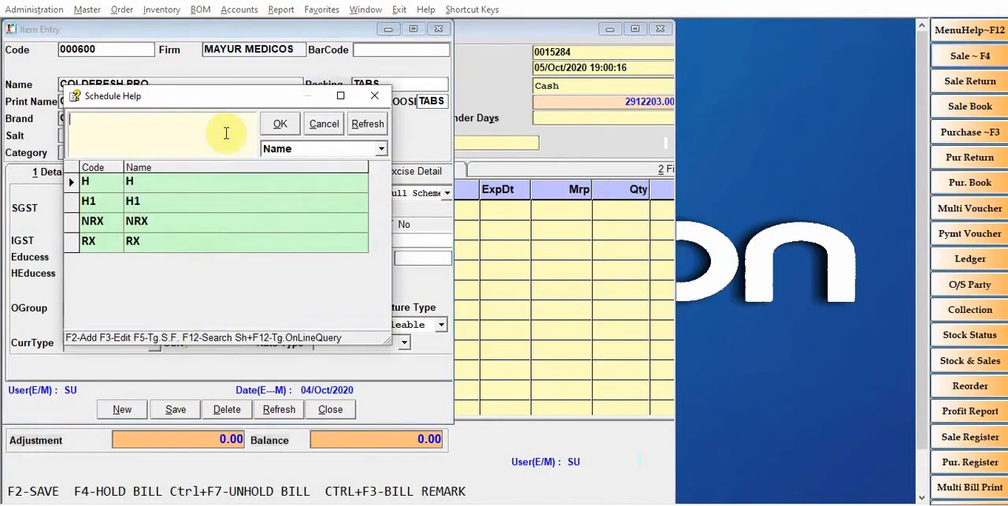
left_click(114, 225)
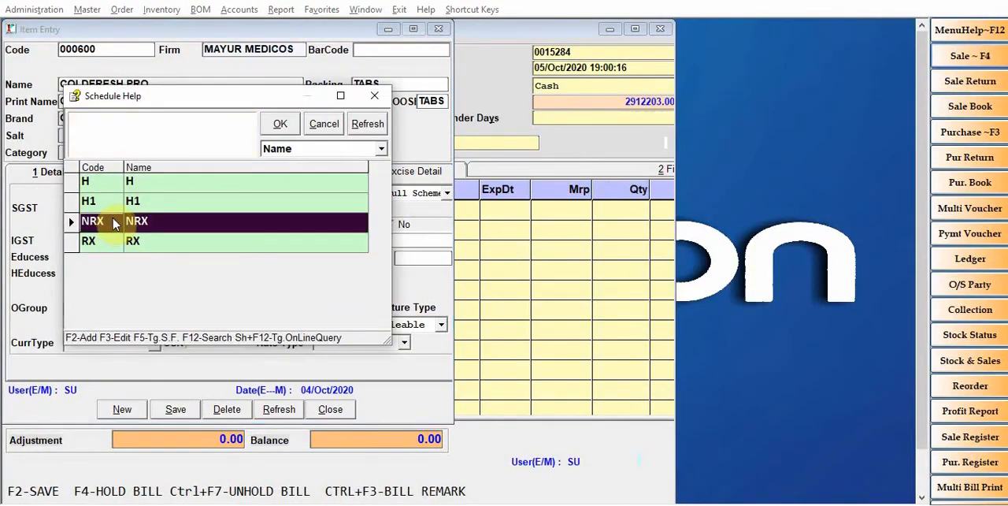
left_click(278, 126)
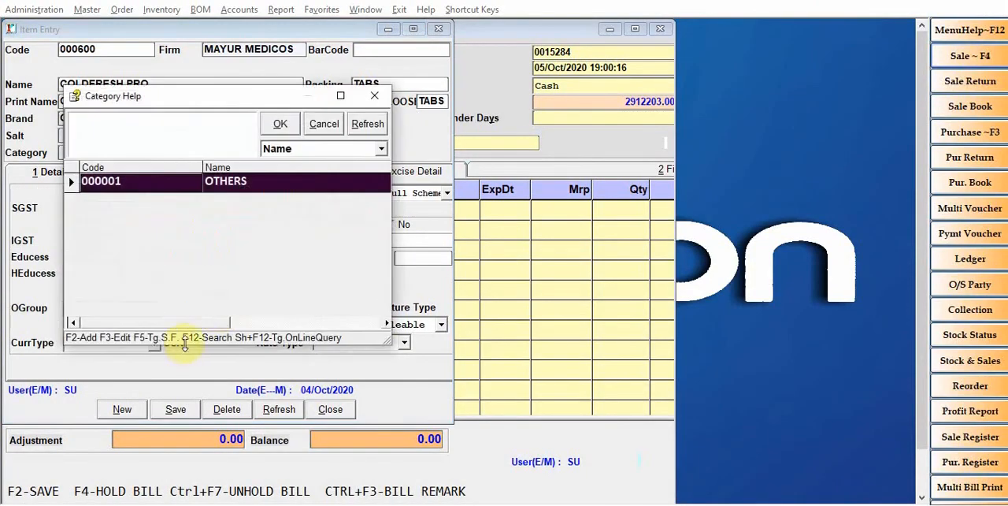
key("Escape")
left_click(176, 409)
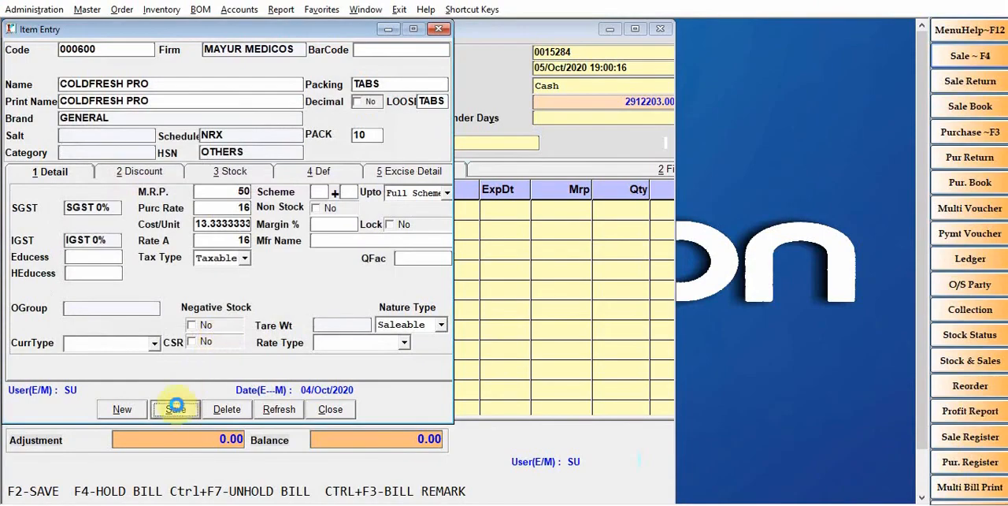
left_click(330, 408)
Compare the record details of COLATAGE PLUS and COLDFRESH PRO in the item list, and close the list
key("Up")
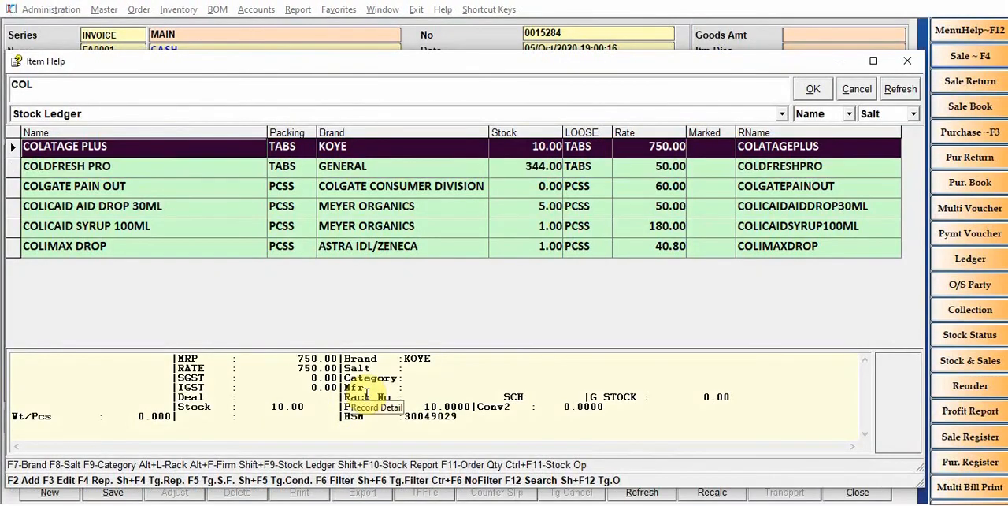
key("Down")
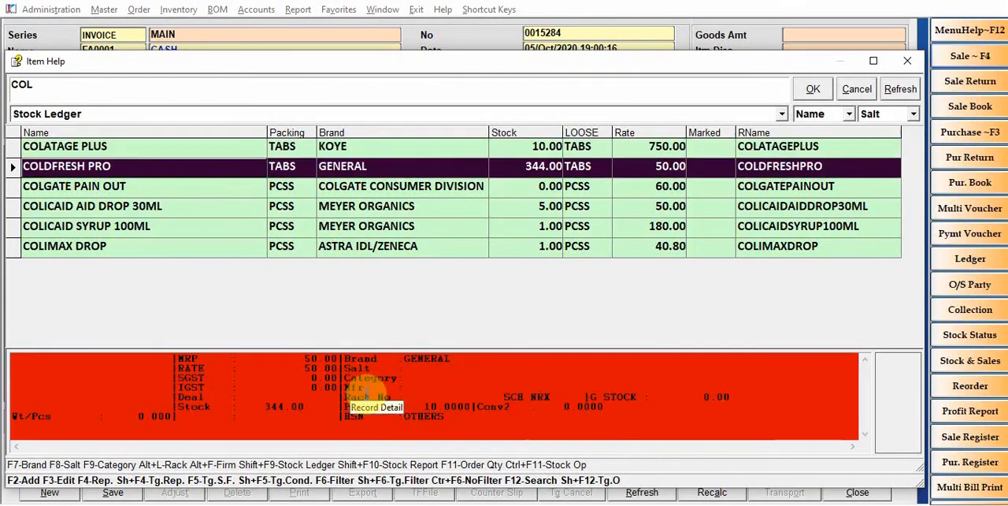
key("Escape")
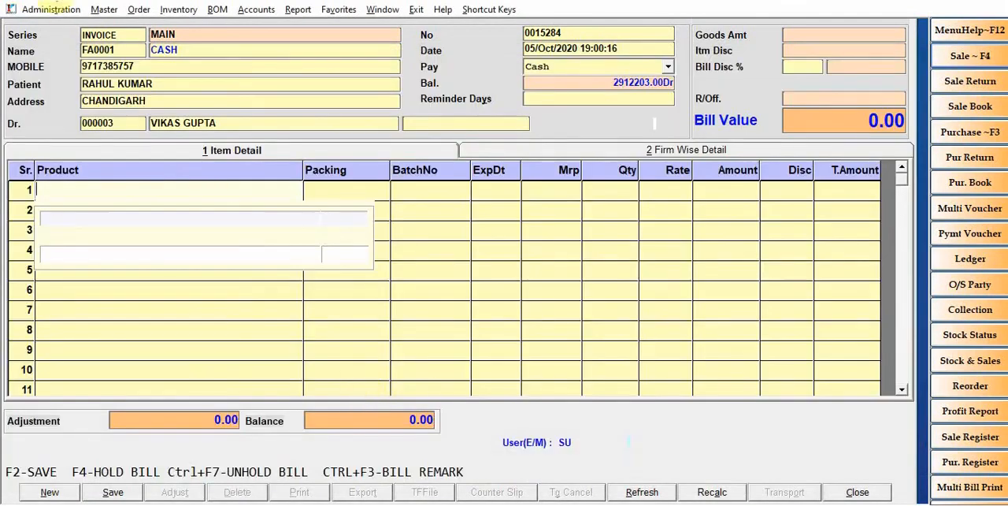
Open the schedule master over the sale bill and load the NRX schedule record from the schedule list
left_click(104, 11)
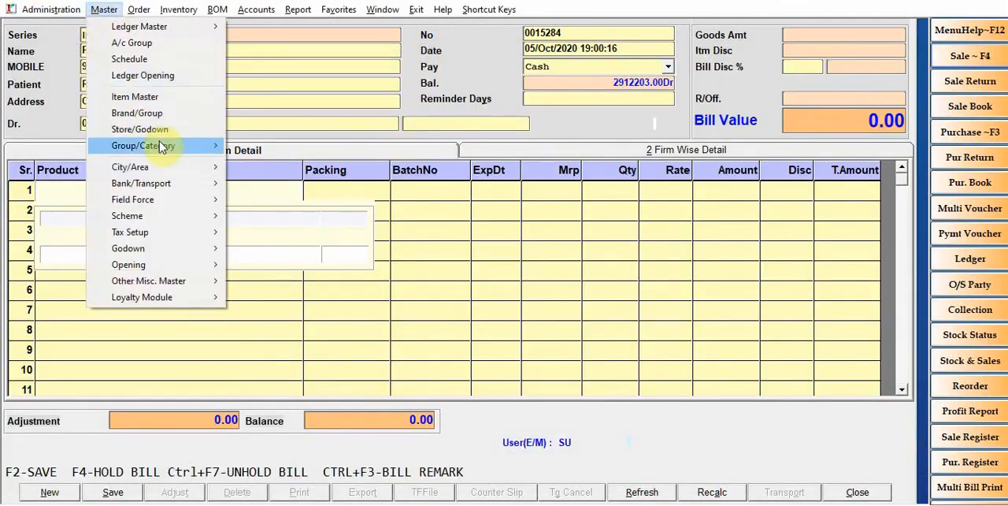
mouse_move(161, 147)
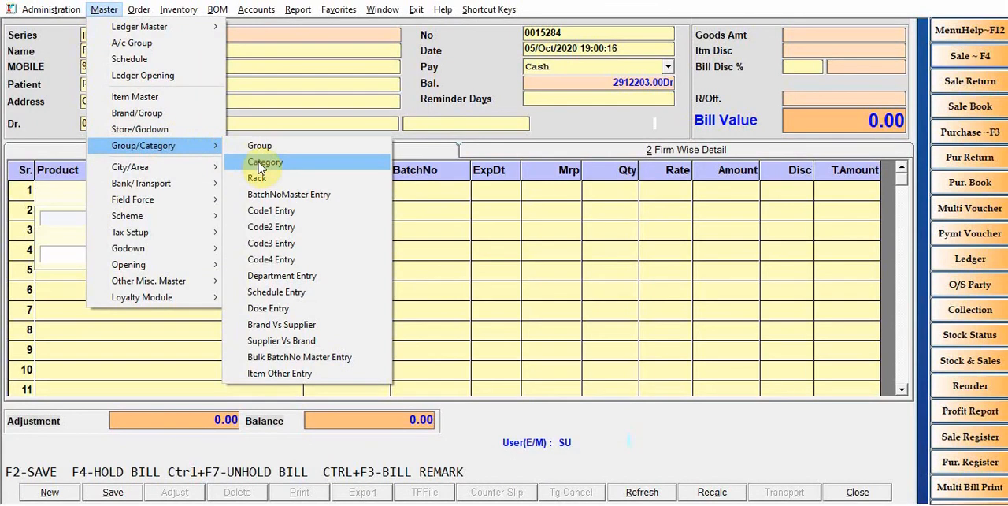
left_click(276, 291)
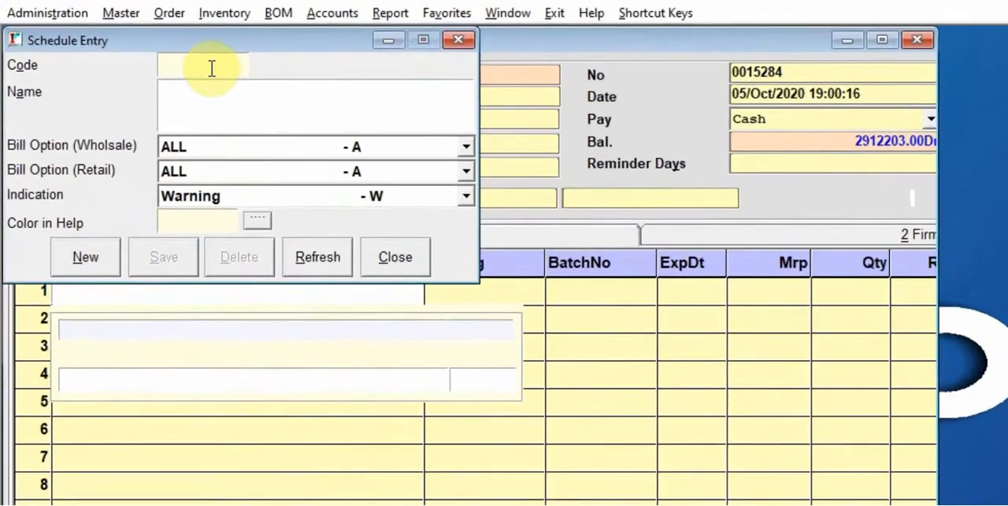
key("F1")
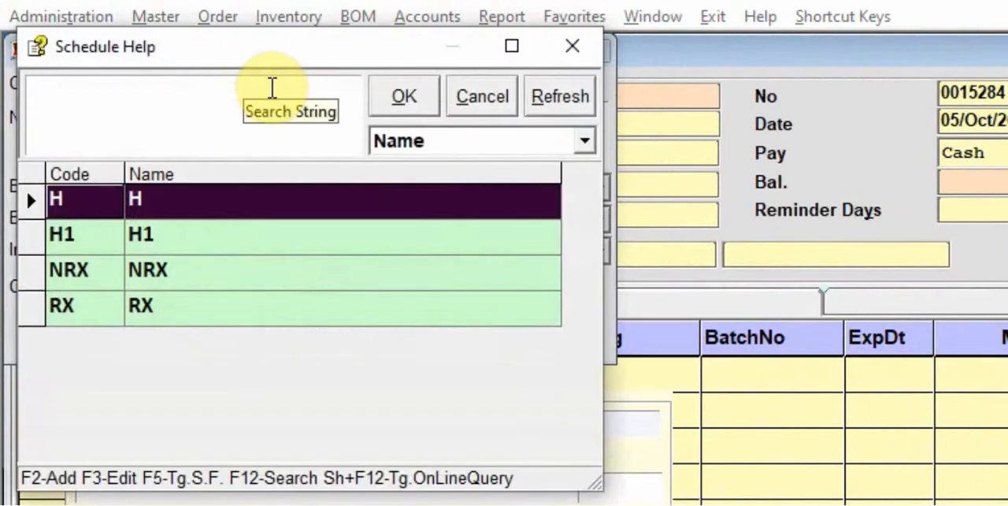
key("Down")
key("Down")
key("Return")
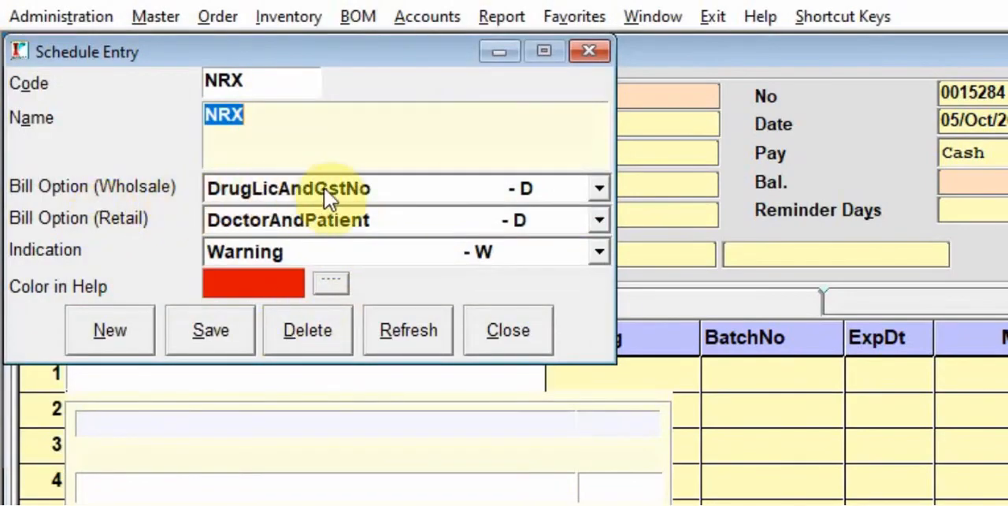
Review the NRX schedule's retail bill option, indication and help colour choices, keeping DoctorAndPatient and Warning, and close the record without saving
left_click(355, 223)
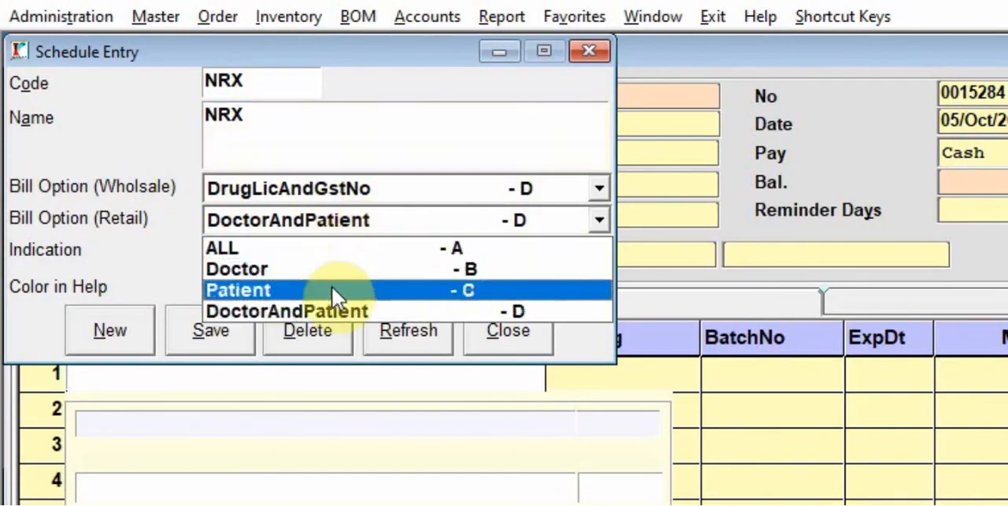
left_click(331, 311)
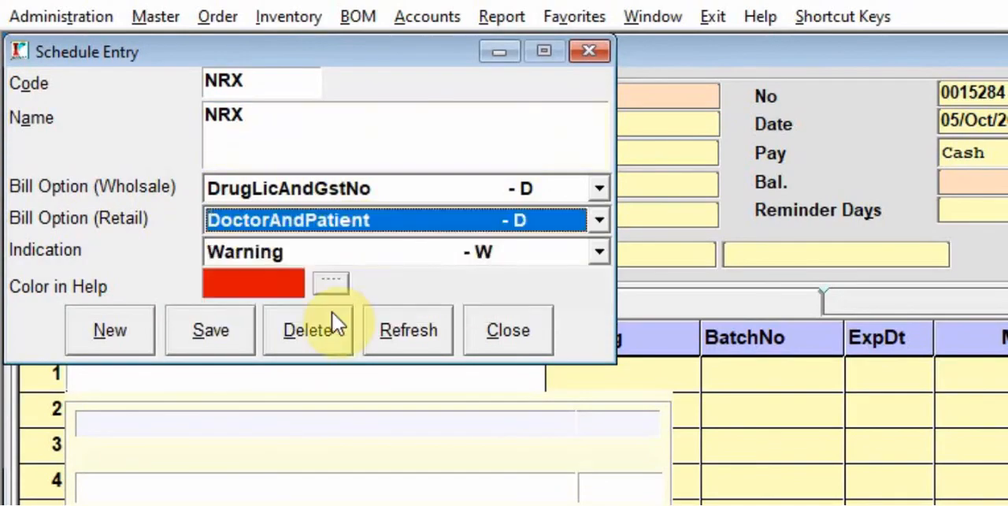
left_click(375, 250)
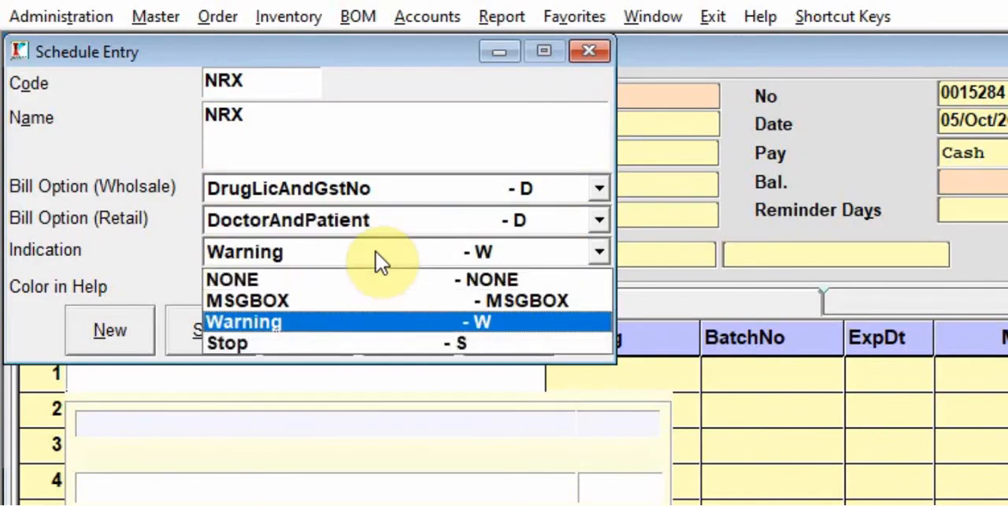
left_click(372, 329)
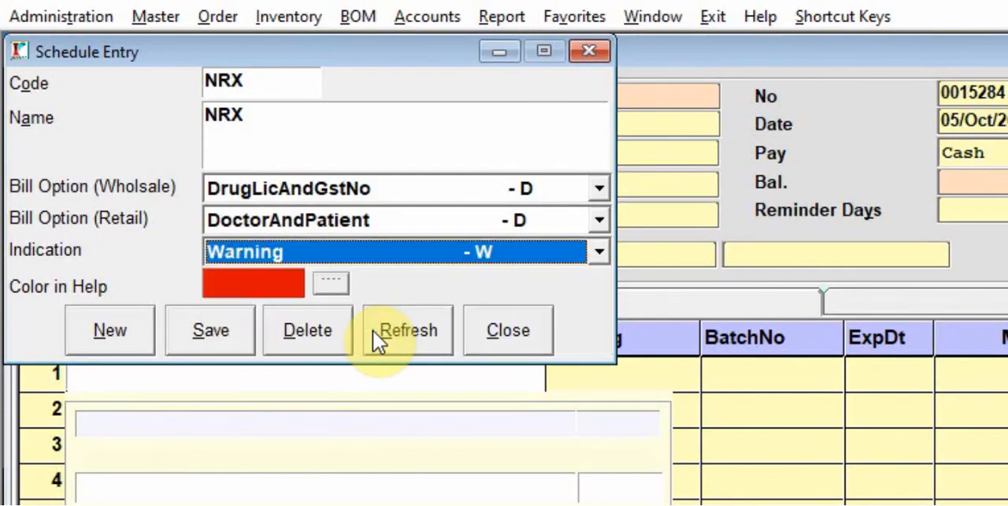
left_click(331, 284)
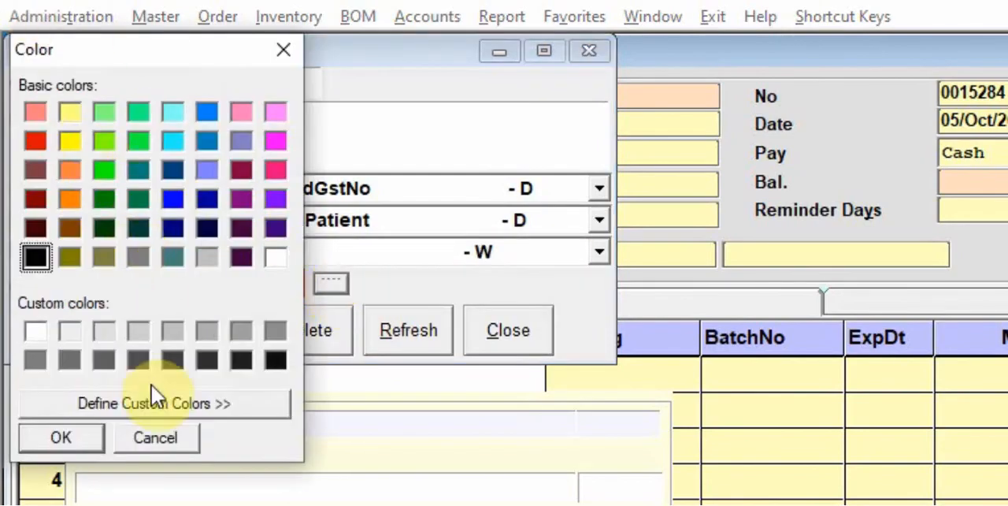
left_click(158, 437)
left_click(534, 323)
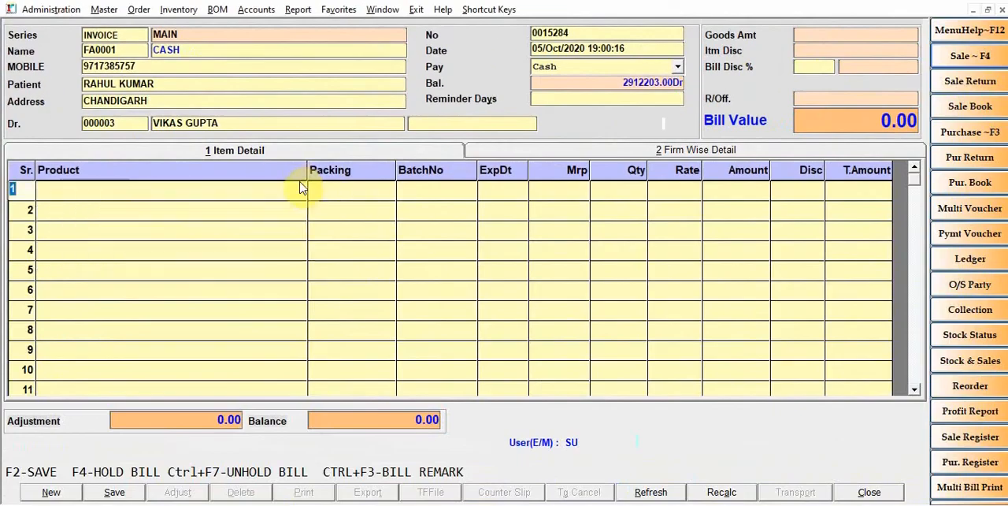
Compare the detail panel colour of COLDFRESH PRO with COLATAGE PLUS and COLGATE PAIN OUT in the item list, and close the list and sale bill
key("Return")
key("Down")
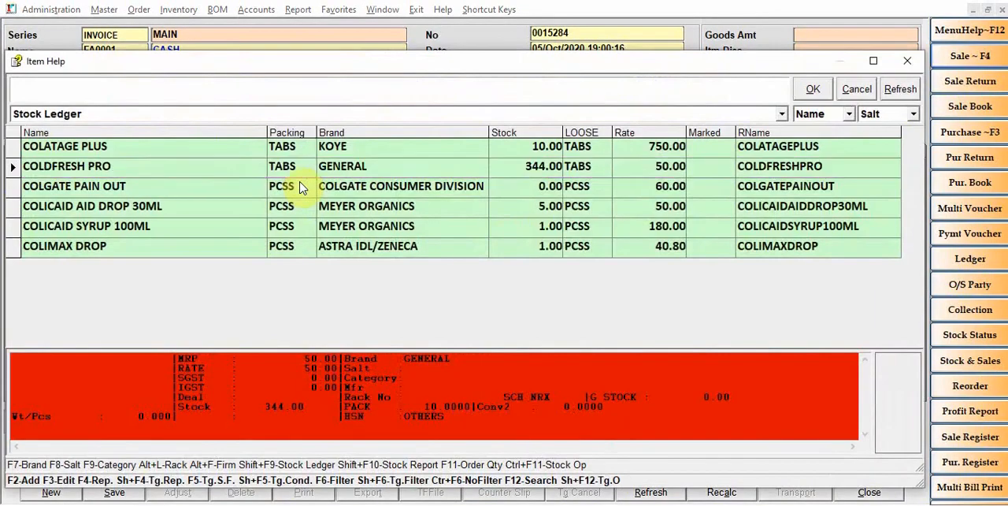
key("Up")
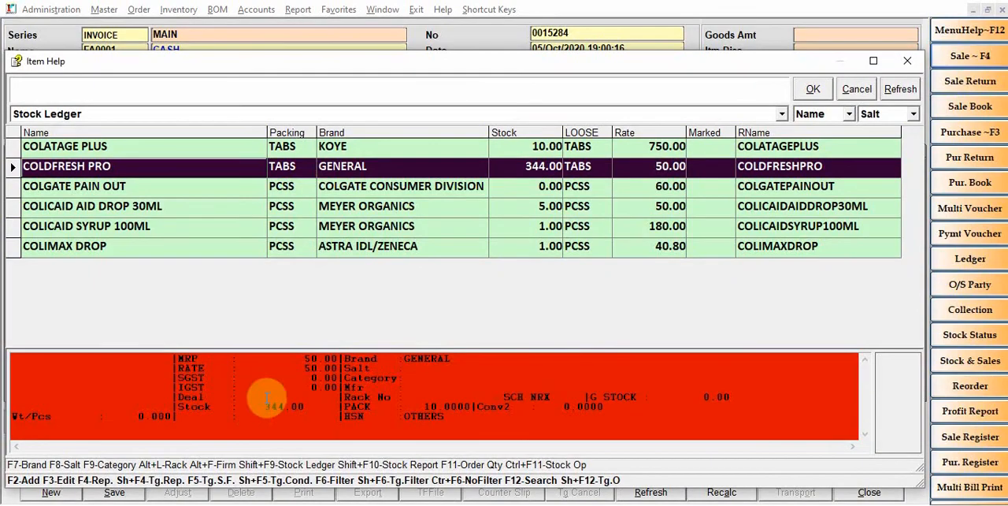
key("Down")
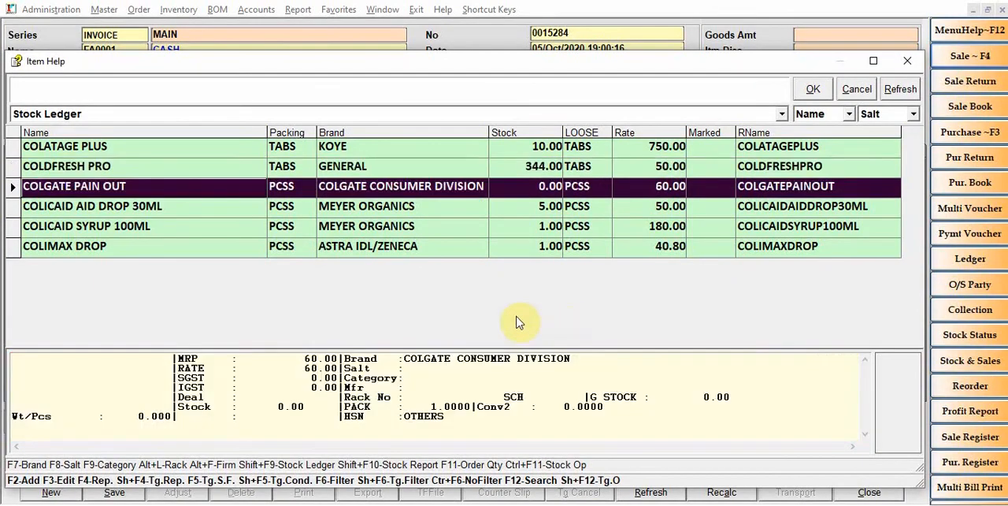
key("Up")
key("Down")
key("Up")
key("Down")
key("Up")
key("Up")
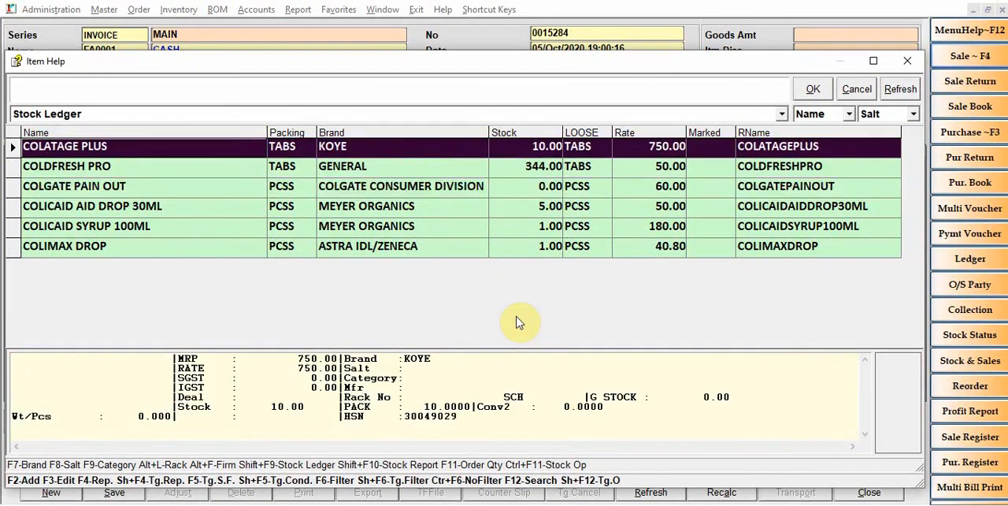
key("Down")
key("Down")
key("Up")
key("Up")
key("Down")
key("Down")
key("Up")
key("Up")
key("Down")
key("Escape")
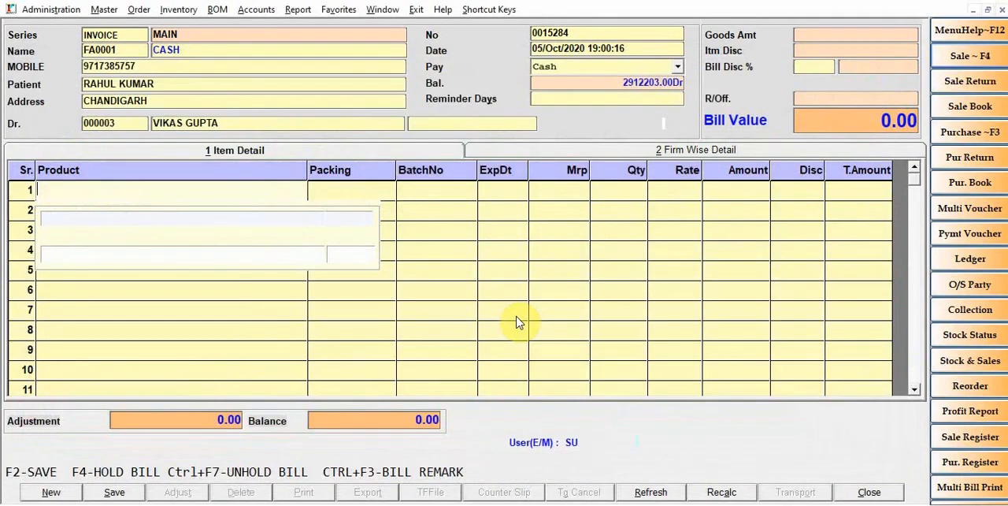
left_click(1003, 8)
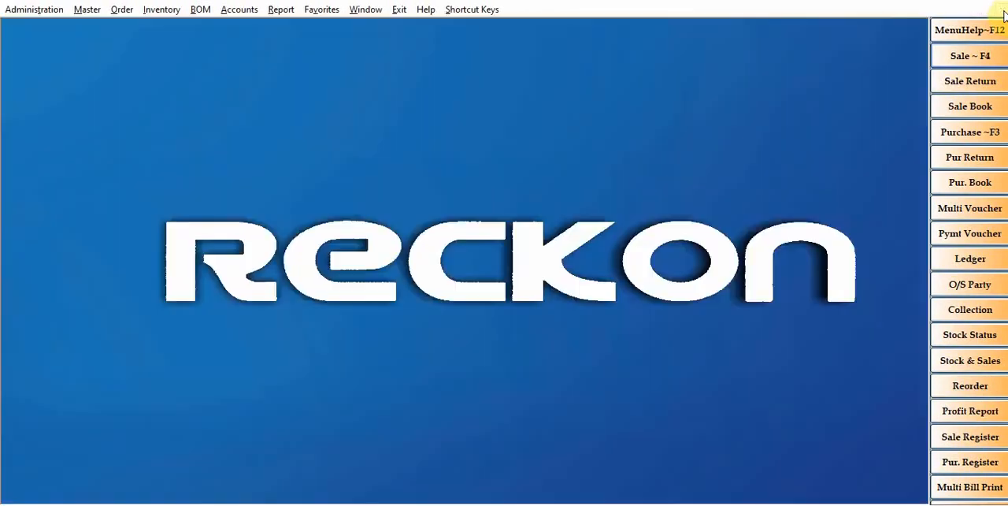
Open the Bill Wise Item Wise Schedule Register sales report and choose the NRX schedule as its filter
left_click(280, 10)
mouse_move(307, 46)
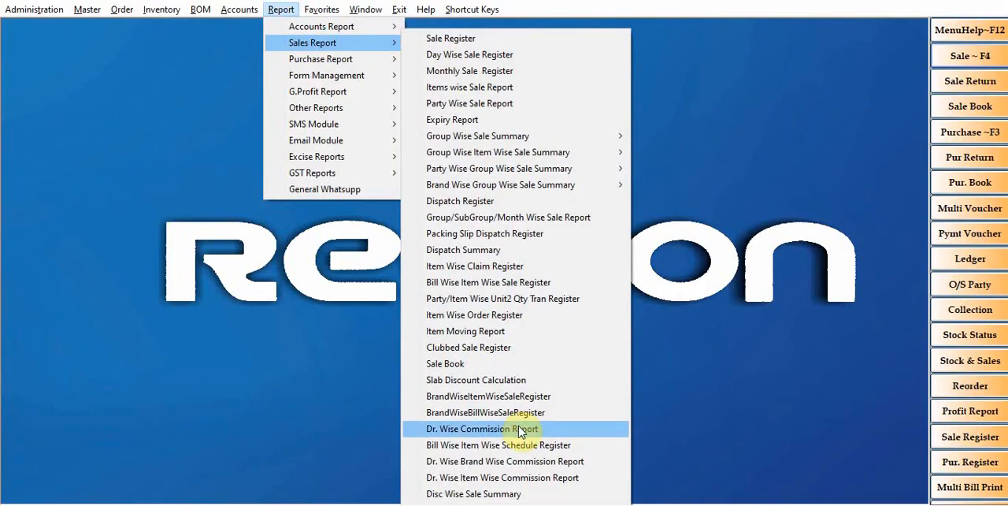
left_click(561, 446)
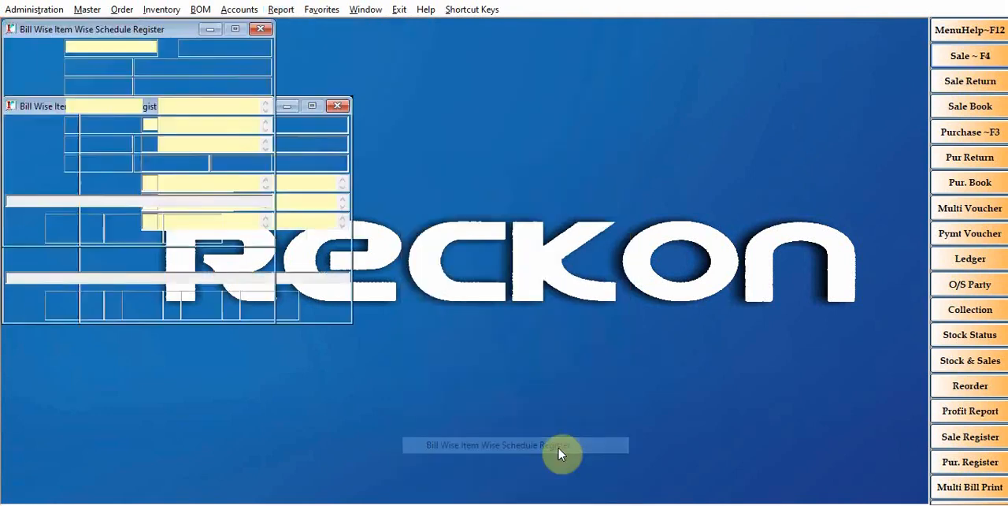
left_click(108, 72)
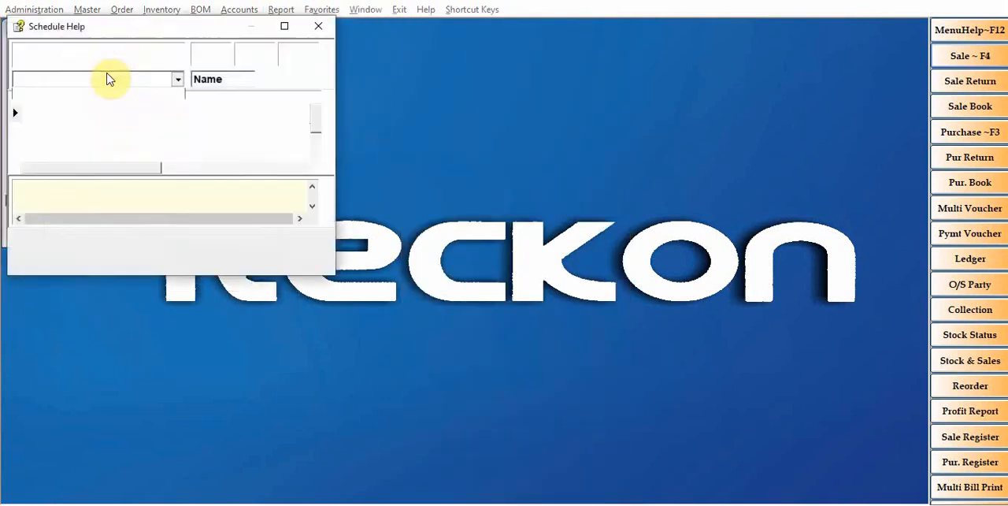
left_click(86, 147)
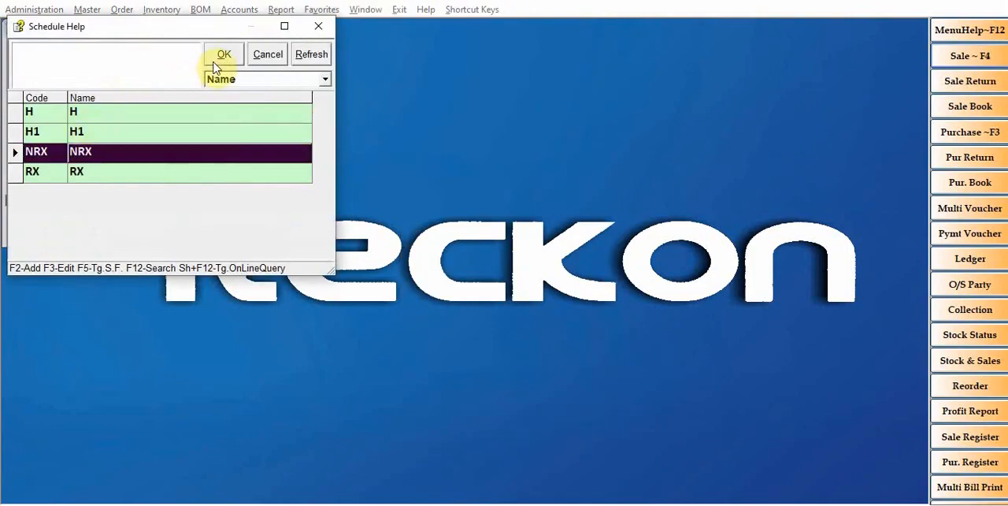